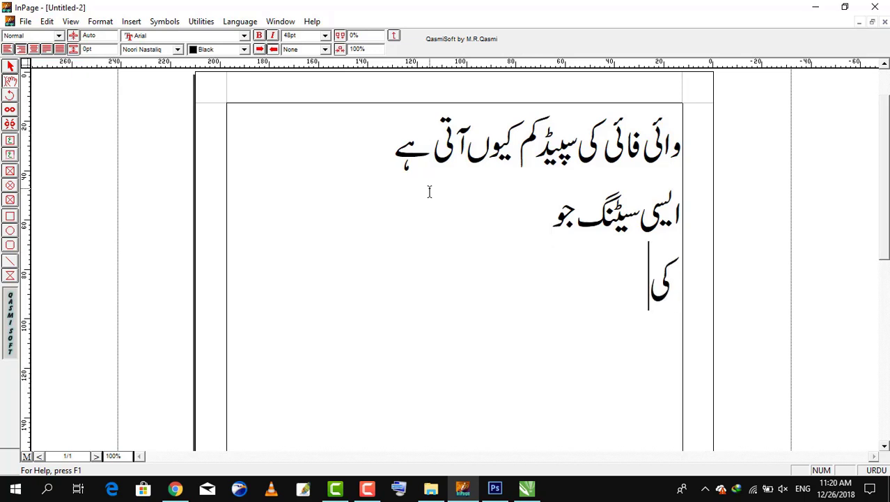
Complete the third line of the Urdu text so it reads "کی سپیڈ کو تین گنا بڑھا دیے".
{"action": "type", "text": "کو تین گنا"}
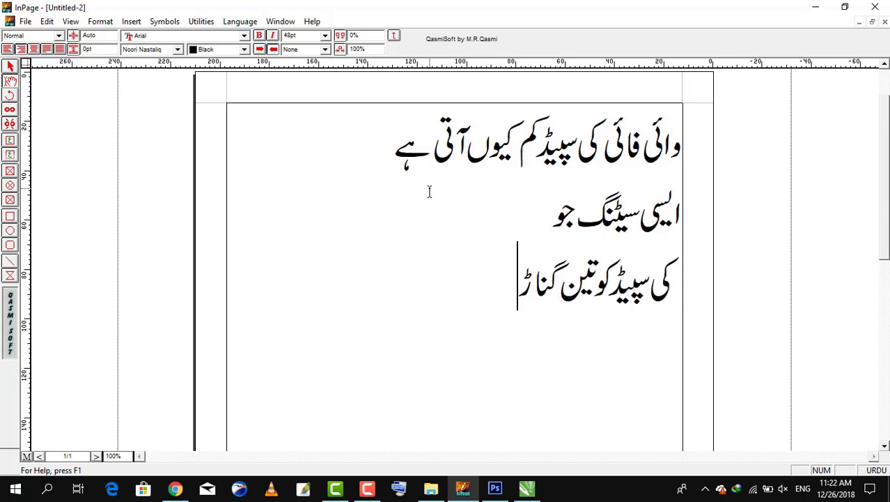
{"action": "type", "text": " بڑھا ز"}
{"action": "key", "text": "BackSpace"}
{"action": "type", "text": "دیے"}
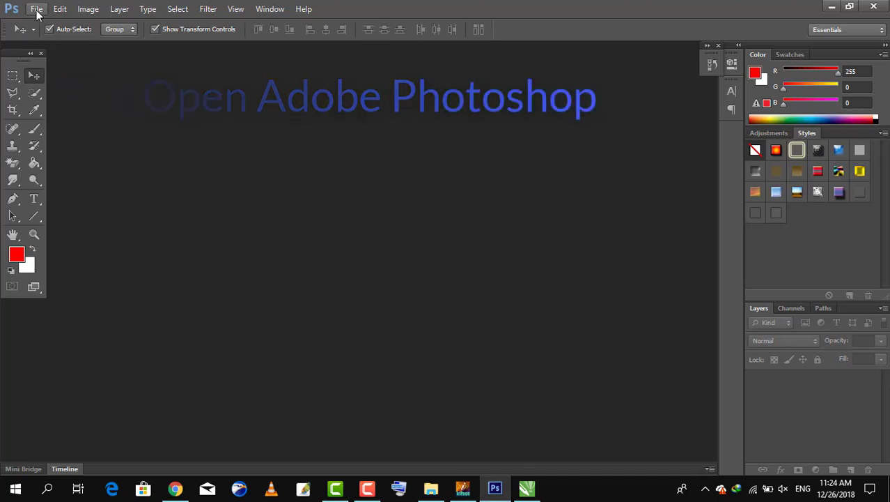
In Photoshop, create a new document from the Default Photoshop Size preset, changed to 1280 × 720 pixels.
{"action": "left_click", "coordinate": [35, 9]}
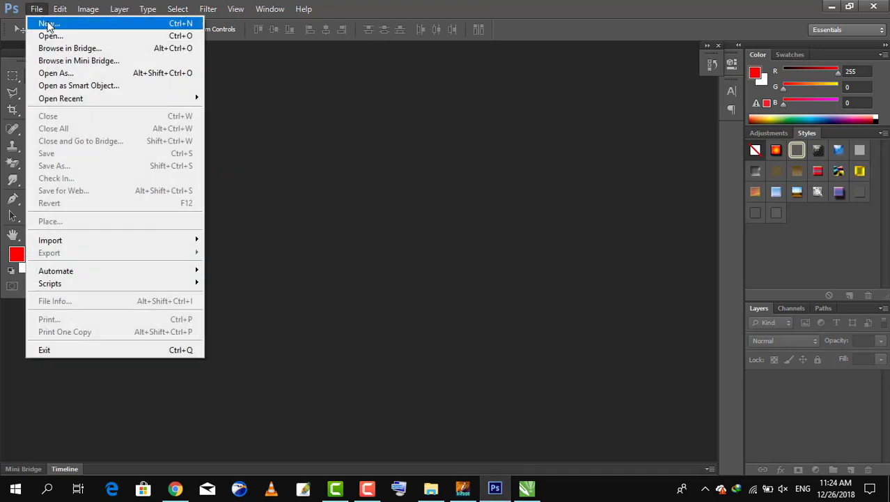
{"action": "left_click", "coordinate": [48, 24]}
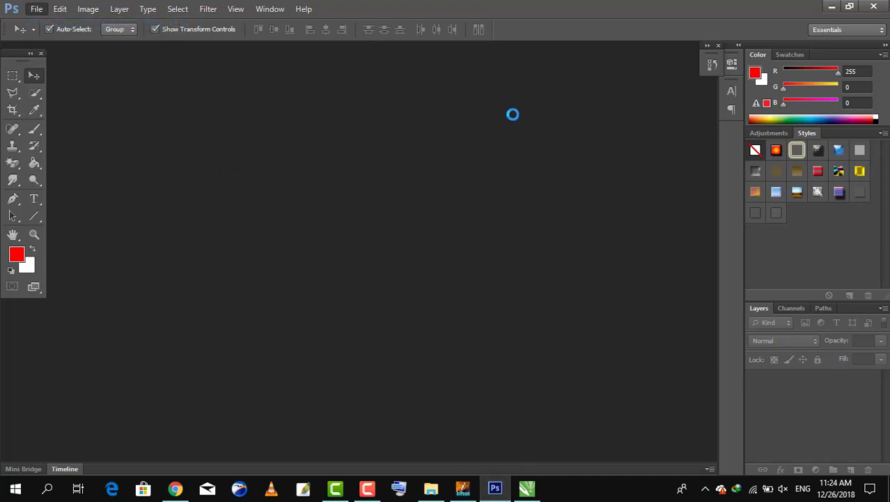
{"action": "left_click", "coordinate": [393, 131]}
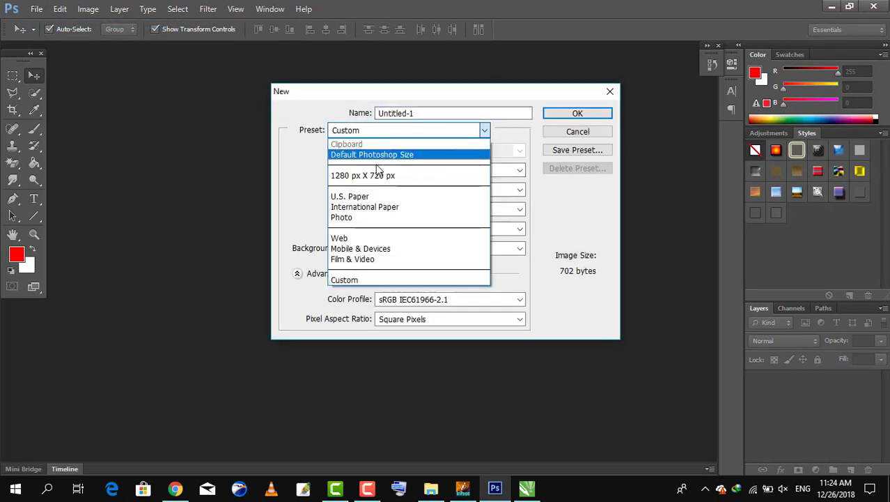
{"action": "left_click", "coordinate": [383, 152]}
{"action": "left_click", "coordinate": [487, 172]}
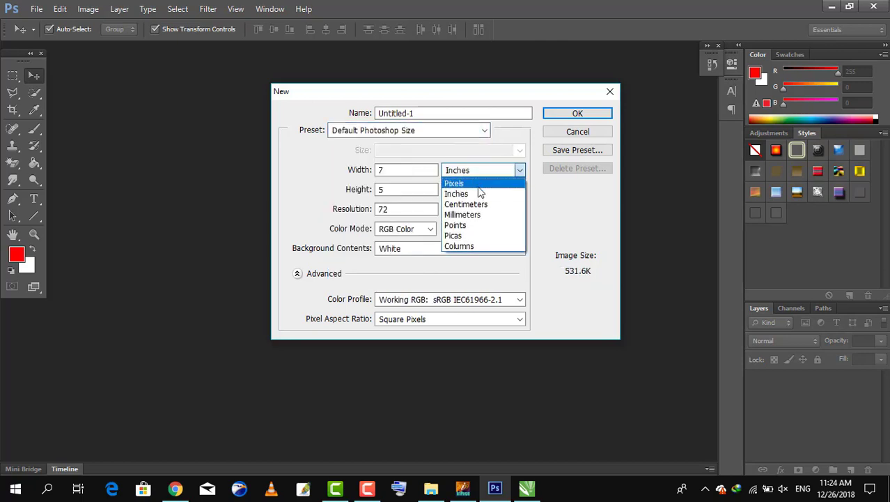
{"action": "left_click", "coordinate": [481, 180]}
{"action": "double_click", "coordinate": [387, 170]}
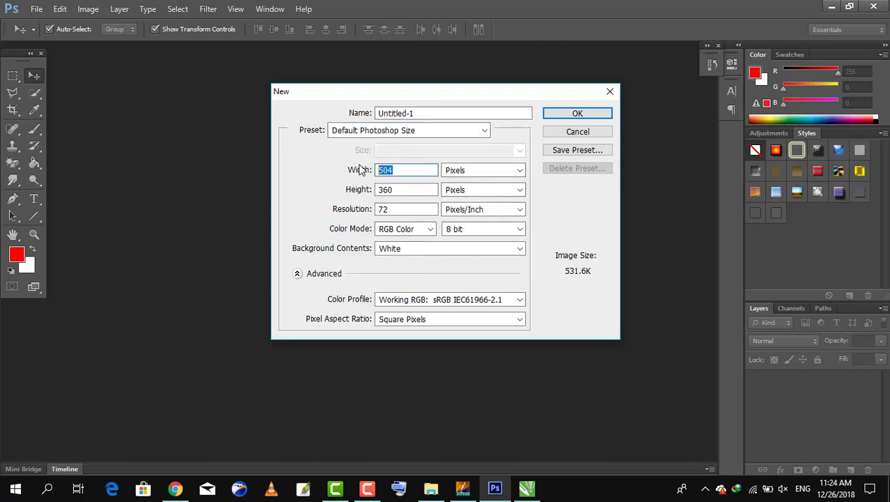
{"action": "type", "text": "1280"}
{"action": "key", "text": "Tab"}
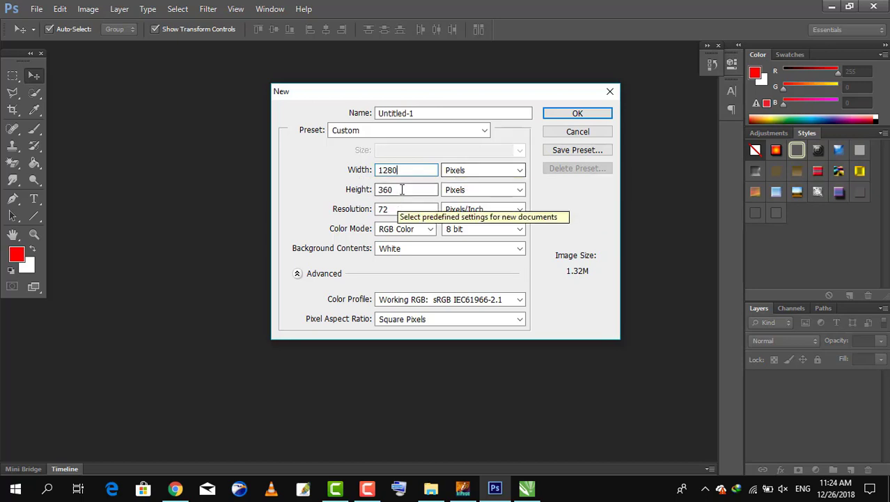
{"action": "type", "text": "720"}
{"action": "key", "text": "Return"}
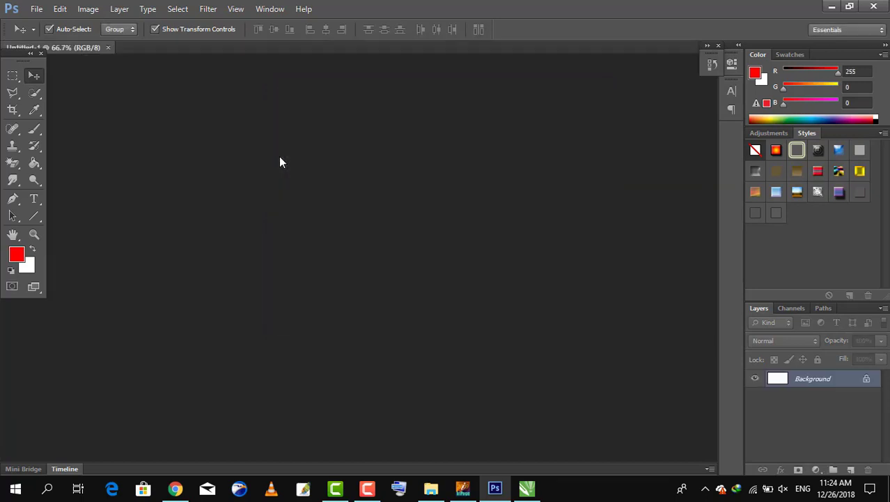
Float the new document in its own window and place it in the middle of the workspace.
{"action": "right_click", "coordinate": [84, 47]}
{"action": "left_click", "coordinate": [109, 95]}
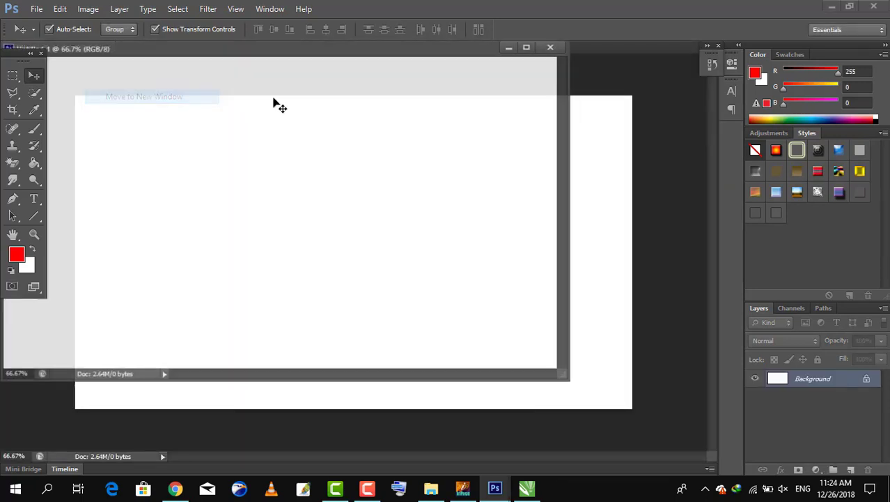
{"action": "left_click_drag", "start_coordinate": [310, 51], "coordinate": [388, 78]}
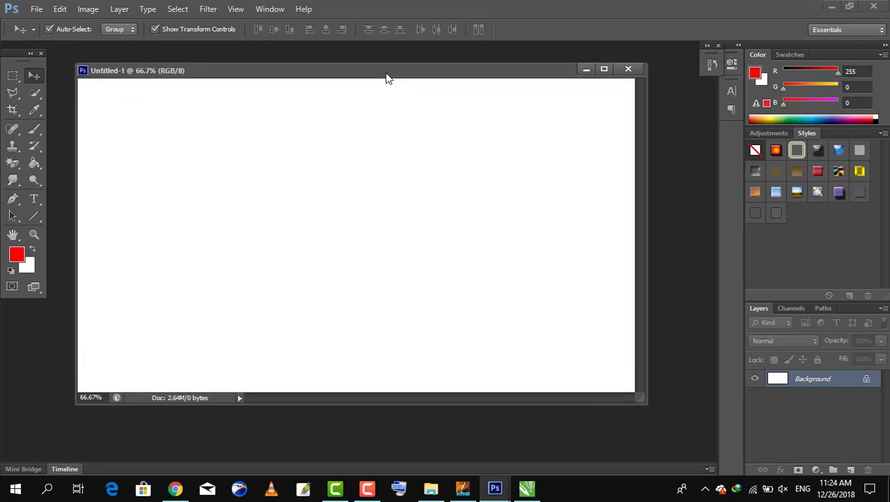
Switch to CorelDRAW and create a new 1,280 × 720 px landscape document in pixels, CMYK, at 300 dpi.
{"action": "left_click", "coordinate": [527, 487]}
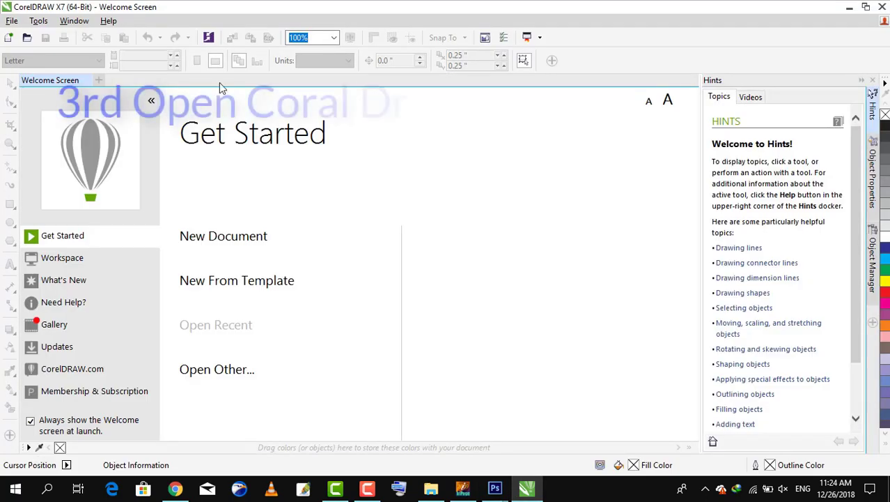
{"action": "left_click", "coordinate": [38, 21]}
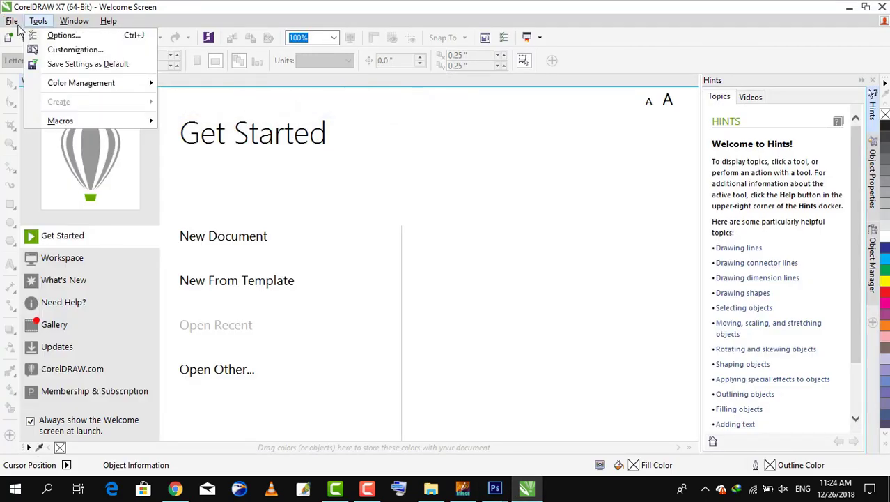
{"action": "mouse_move", "coordinate": [12, 23]}
{"action": "left_click", "coordinate": [35, 35]}
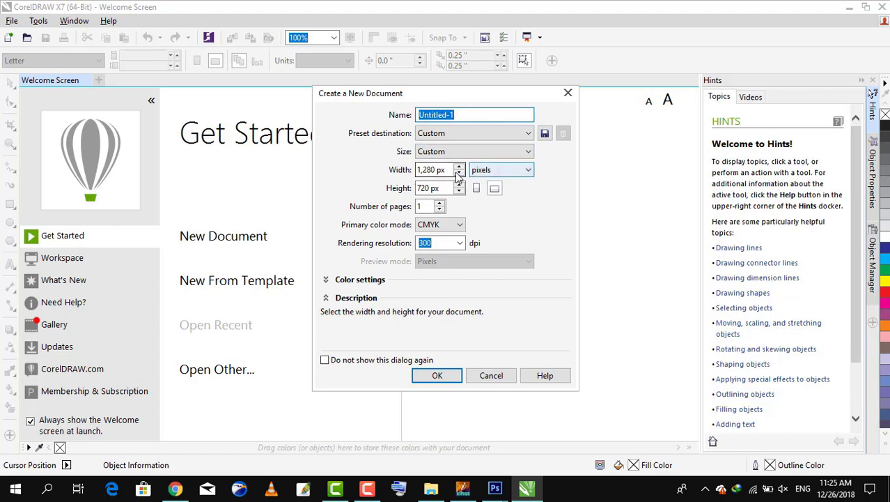
{"action": "left_click", "coordinate": [519, 173]}
{"action": "left_click", "coordinate": [519, 173]}
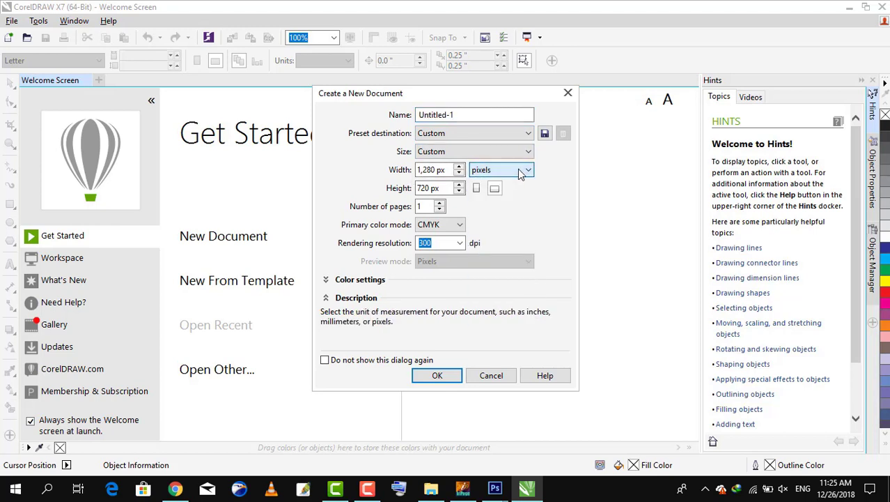
{"action": "left_click", "coordinate": [437, 375]}
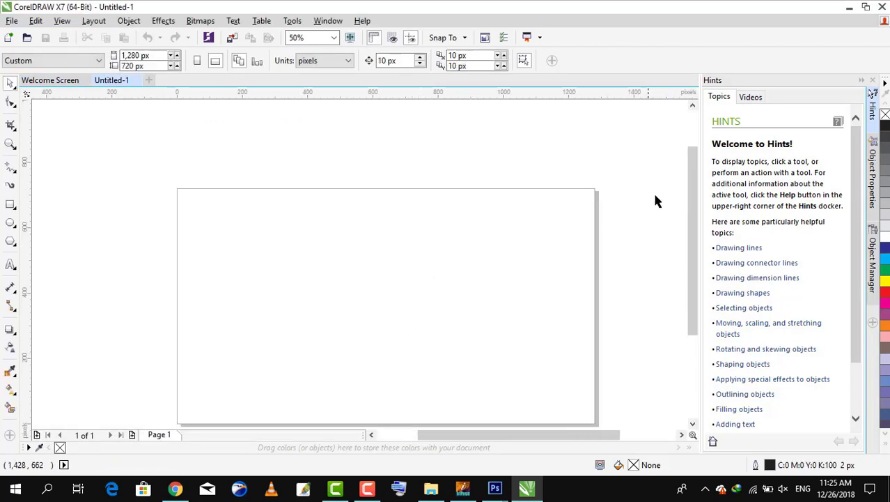
Add a page-sized rectangle with the Rectangle tool, fit the page in view and return to the Pick tool.
{"action": "left_click_drag", "start_coordinate": [691, 180], "coordinate": [696, 211]}
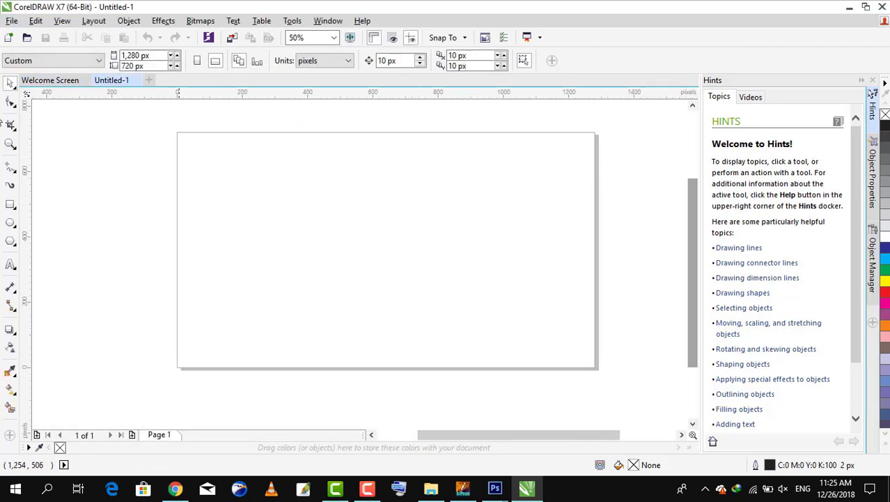
{"action": "double_click", "coordinate": [9, 205]}
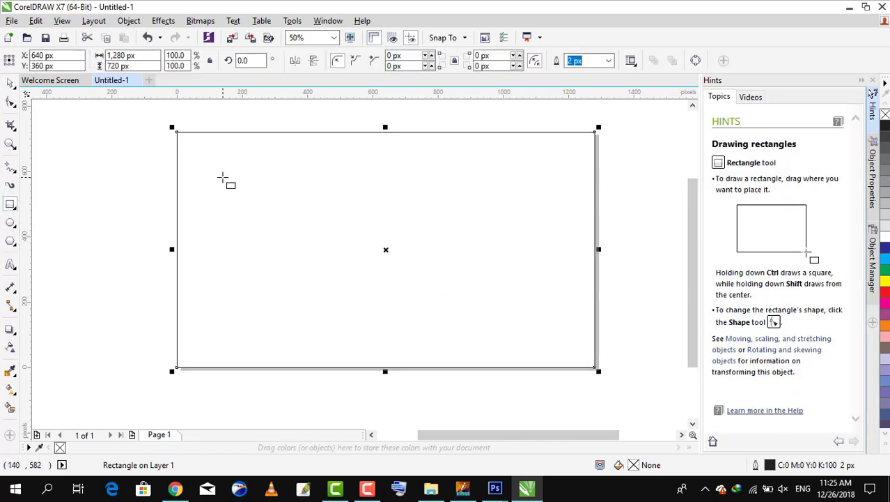
{"action": "key", "text": "shift+F4"}
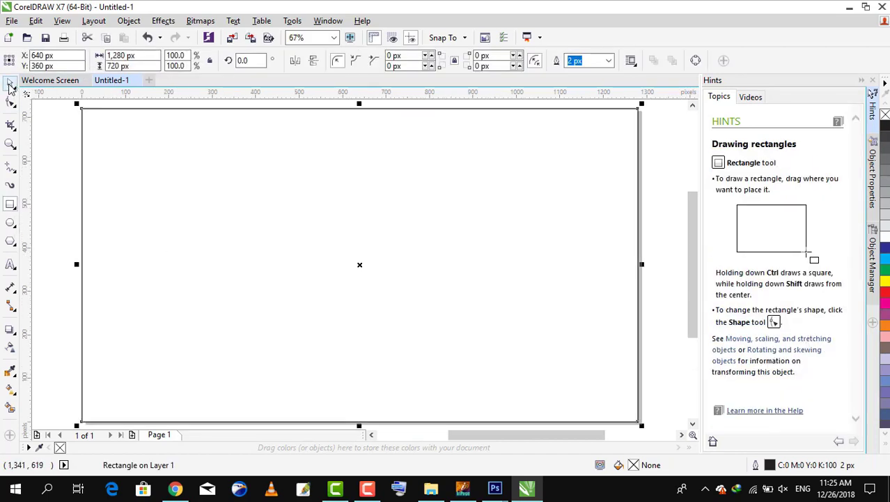
{"action": "left_click", "coordinate": [10, 83]}
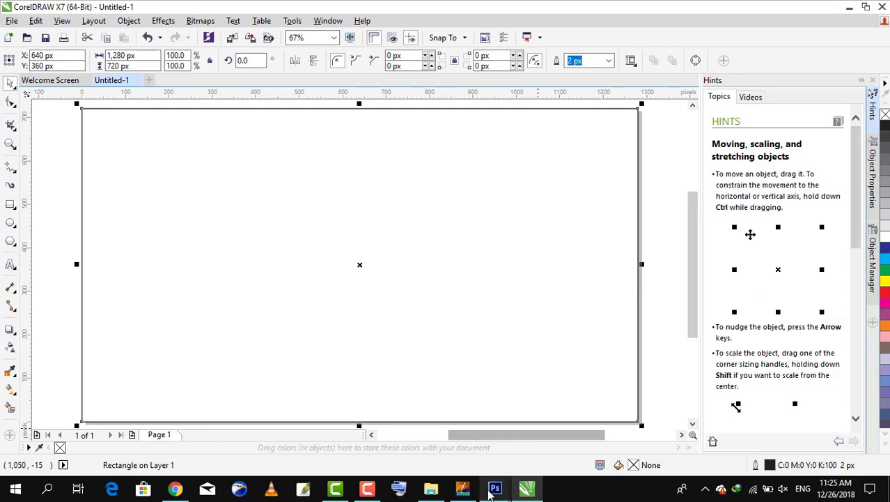
Switch to InPage and copy the first line, "وائی فائی کی سپیڈ کم کیوں آتی ہے".
{"action": "left_click", "coordinate": [463, 489]}
{"action": "left_click_drag", "start_coordinate": [401, 161], "coordinate": [720, 144]}
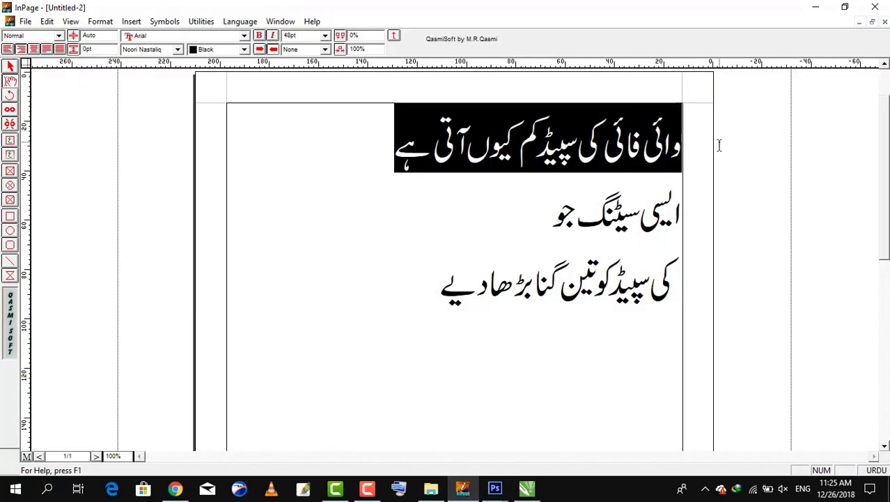
{"action": "right_click", "coordinate": [581, 147]}
{"action": "left_click", "coordinate": [613, 219]}
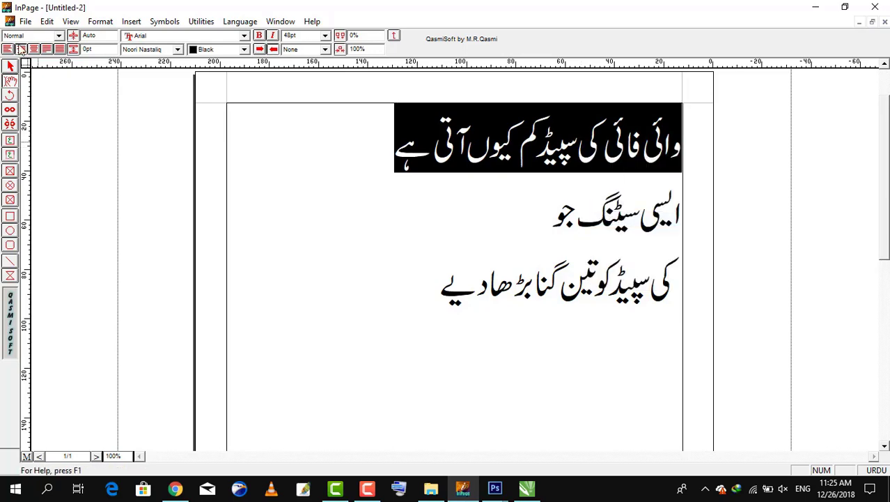
Create a new A4 portrait document with the default settings and paste the copied line into it.
{"action": "left_click", "coordinate": [25, 21]}
{"action": "left_click", "coordinate": [44, 33]}
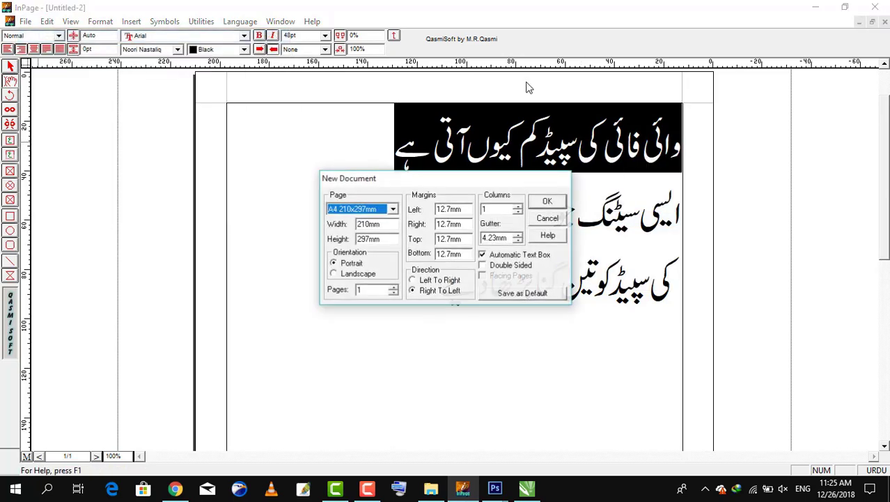
{"action": "left_click", "coordinate": [542, 204]}
{"action": "key", "text": "ctrl+v"}
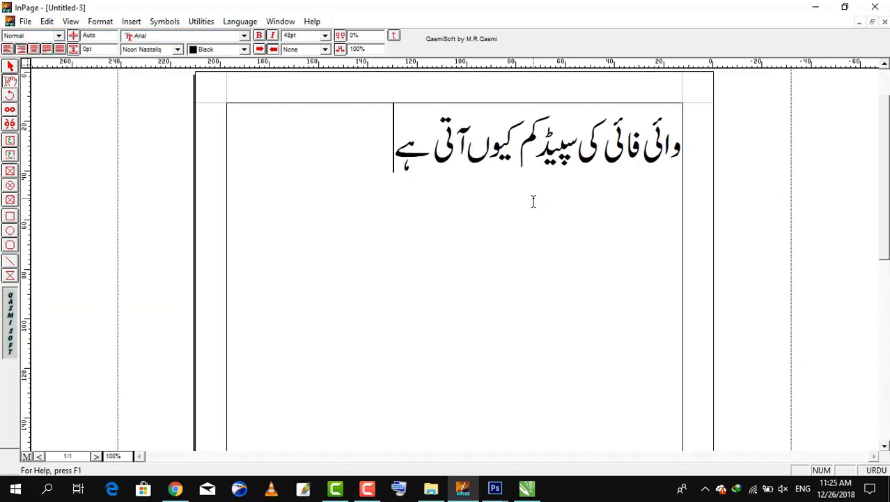
Select the whole text box holding the pasted line as an object and copy it.
{"action": "left_click", "coordinate": [11, 67]}
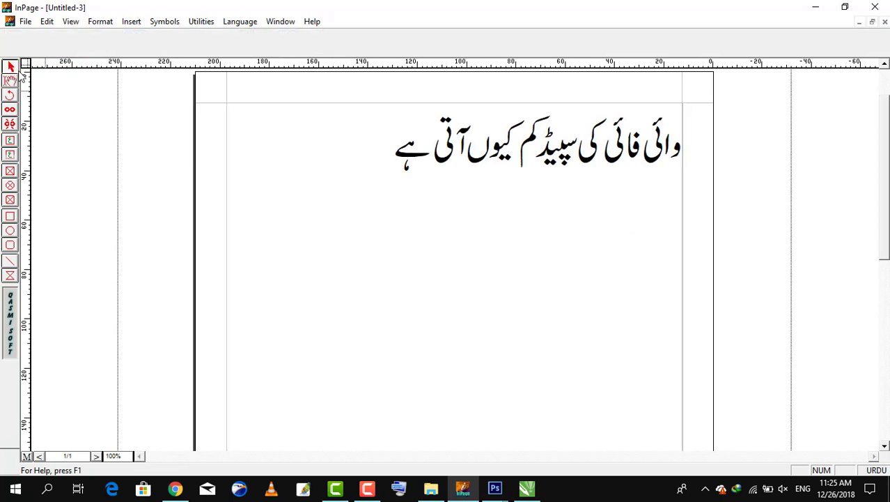
{"action": "right_click", "coordinate": [390, 234]}
{"action": "left_click", "coordinate": [432, 284]}
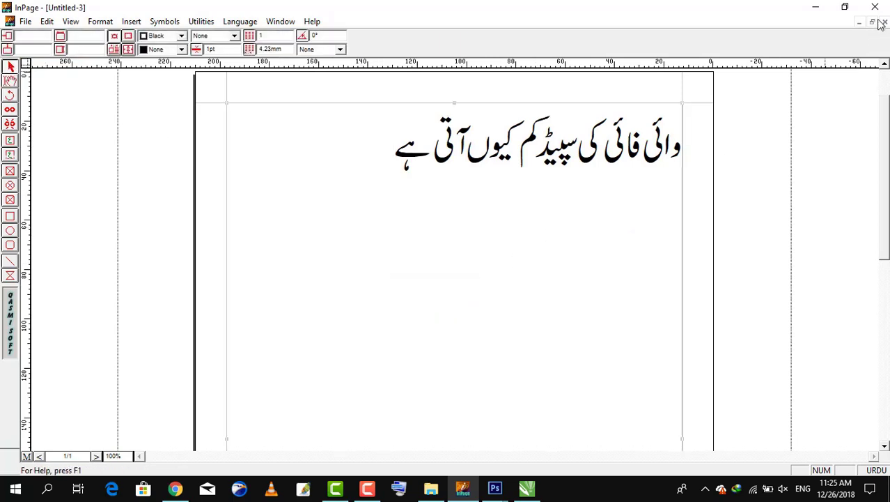
Switch to CorelDRAW, paste the copied Urdu headline onto the page and bring all of it into view.
{"action": "left_click", "coordinate": [526, 488]}
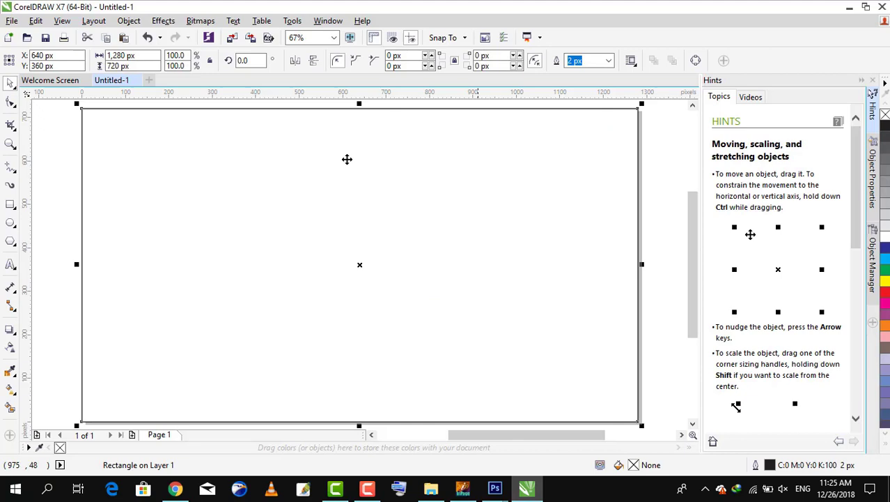
{"action": "right_click", "coordinate": [56, 169]}
{"action": "left_click", "coordinate": [85, 250]}
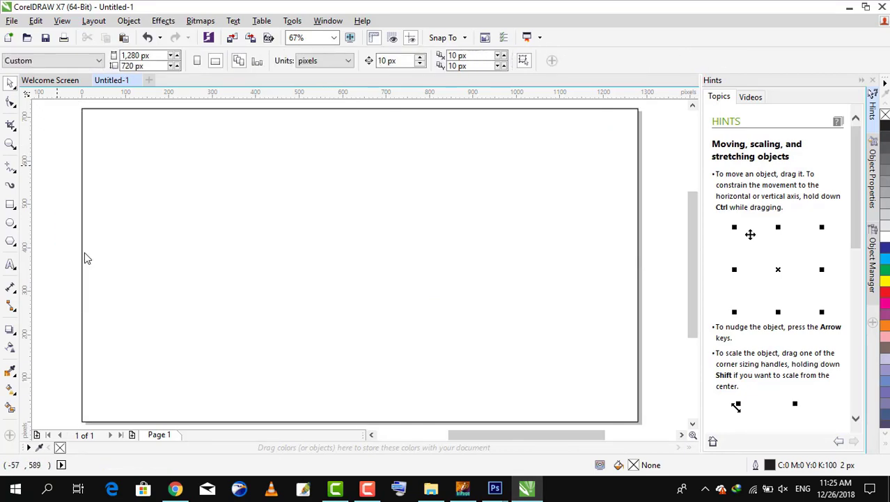
{"action": "key", "text": "F12"}
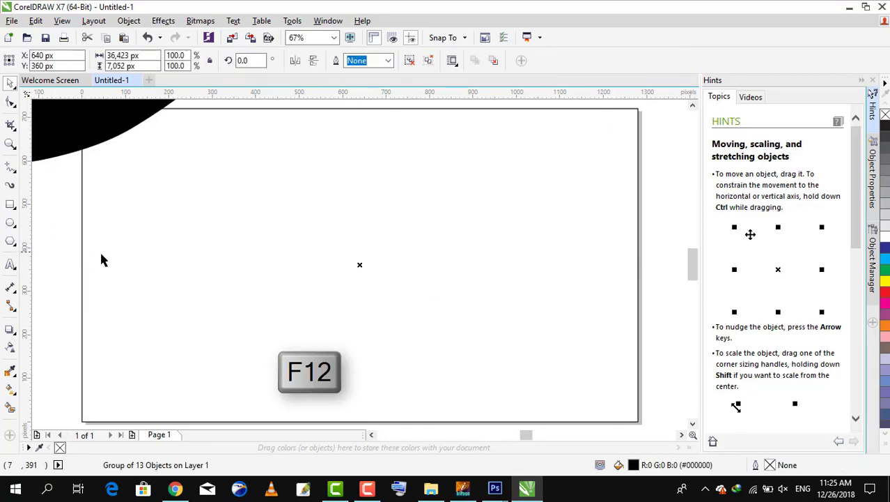
{"action": "scroll", "coordinate": [113, 239], "scroll_direction": "down", "scroll_amount": 2}
{"action": "key", "text": "shift+F2"}
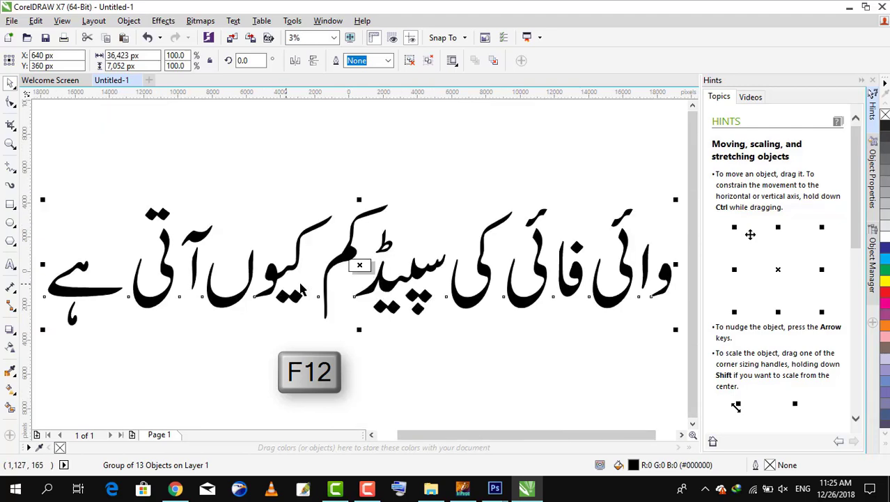
Scale the Urdu headline down proportionally to about 1,051 × 204 px so it fits inside the page.
{"action": "left_click_drag", "start_coordinate": [674, 332], "coordinate": [371, 271]}
{"action": "key", "text": "shift+F2"}
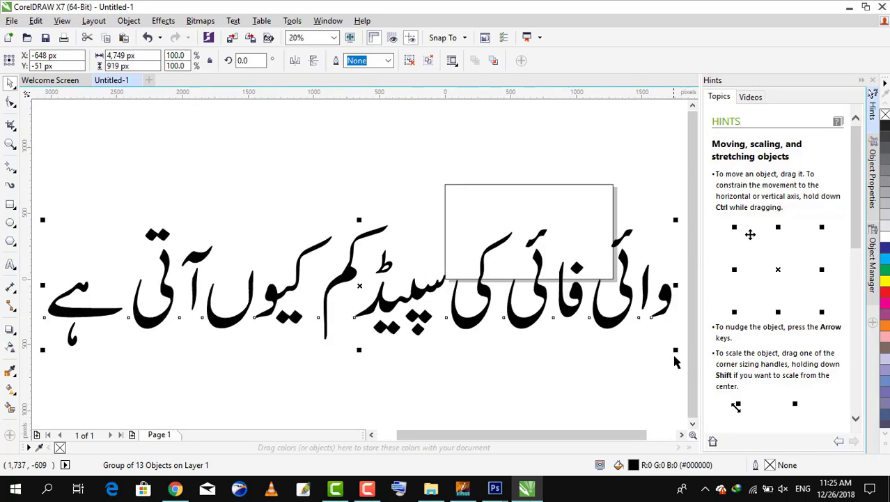
{"action": "left_click_drag", "start_coordinate": [675, 350], "coordinate": [582, 234]}
{"action": "key", "text": "shift+F4"}
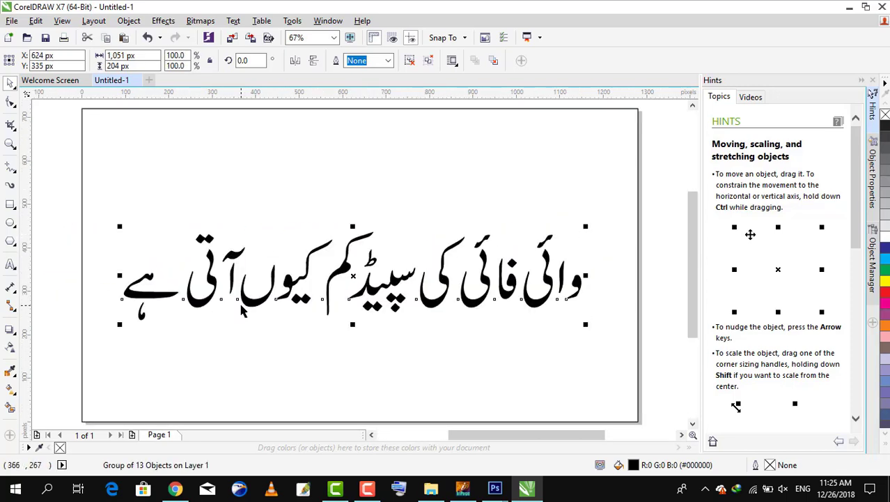
Enlarge the headline to about 1,173 × 227 px, position it across the middle of the page and fill it red.
{"action": "left_click_drag", "start_coordinate": [439, 300], "coordinate": [442, 262]}
{"action": "left_click_drag", "start_coordinate": [585, 287], "coordinate": [628, 333]}
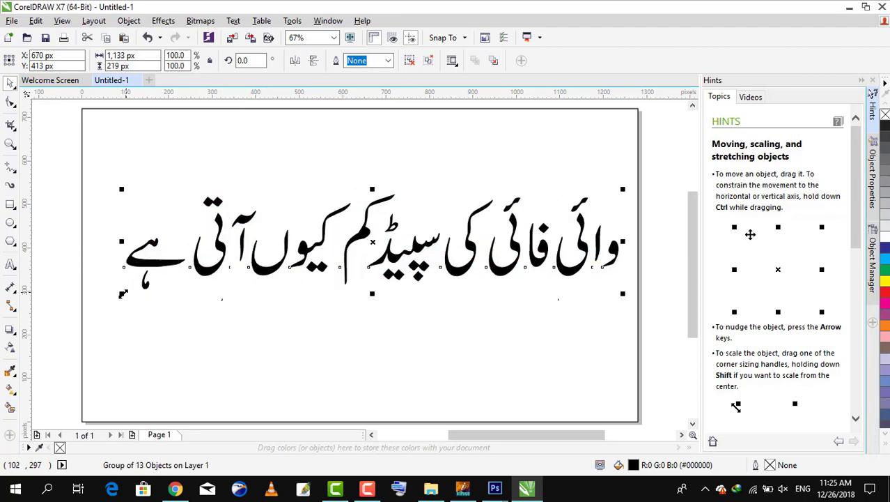
{"action": "left_click_drag", "start_coordinate": [119, 292], "coordinate": [102, 299]}
{"action": "left_click_drag", "start_coordinate": [359, 269], "coordinate": [357, 283]}
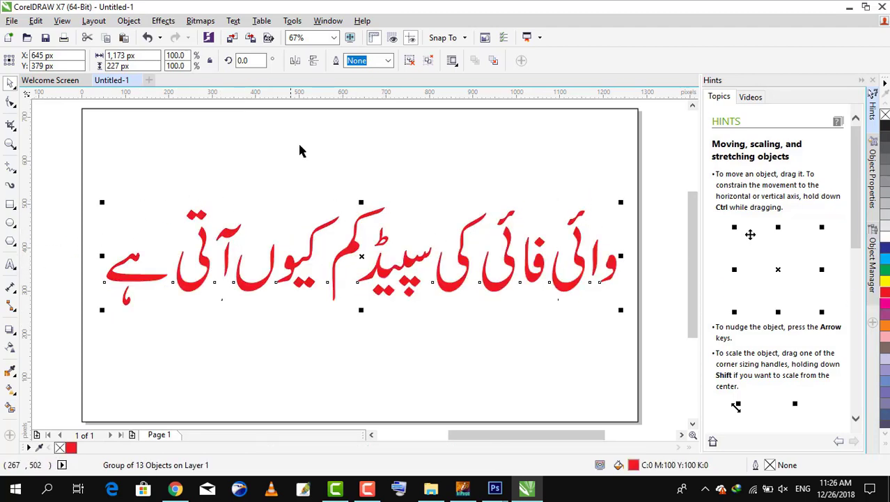
{"action": "left_click", "coordinate": [359, 254]}
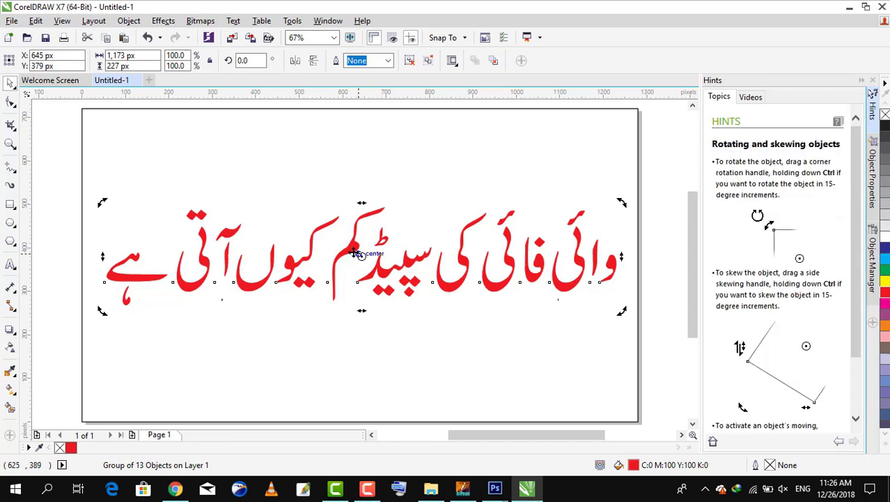
Give the red headline a 2 px yellow outline with rounded corners, placed behind the fill.
{"action": "key", "text": "Insert"}
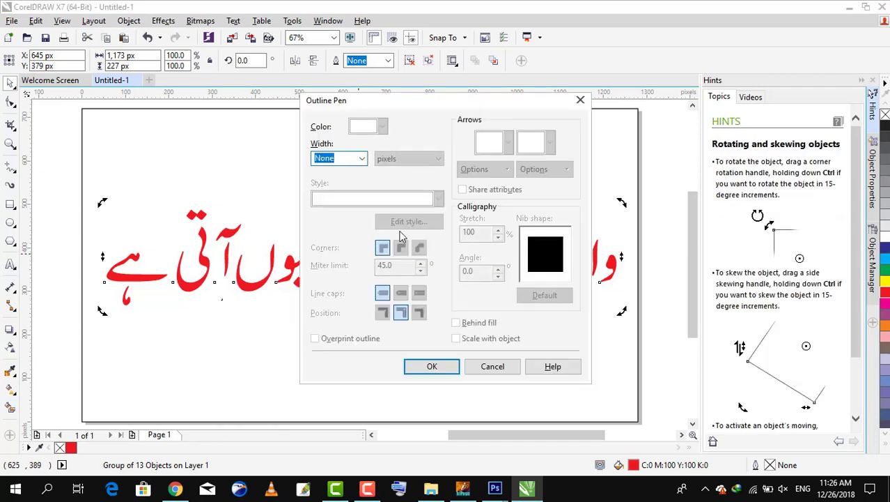
{"action": "left_click", "coordinate": [355, 157]}
{"action": "left_click", "coordinate": [341, 197]}
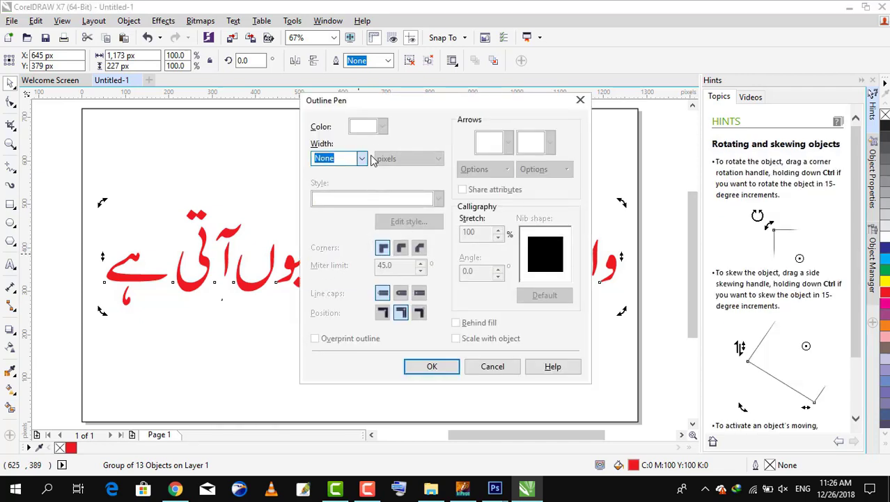
{"action": "left_click", "coordinate": [383, 128]}
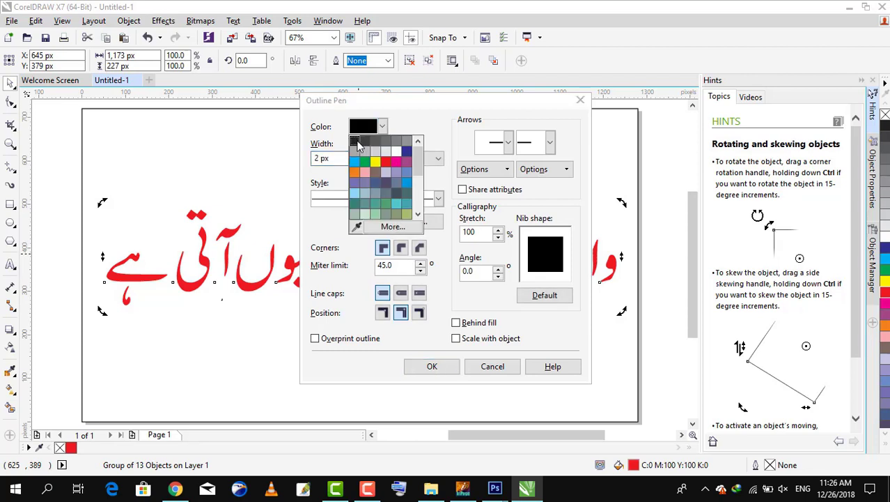
{"action": "left_click", "coordinate": [375, 161]}
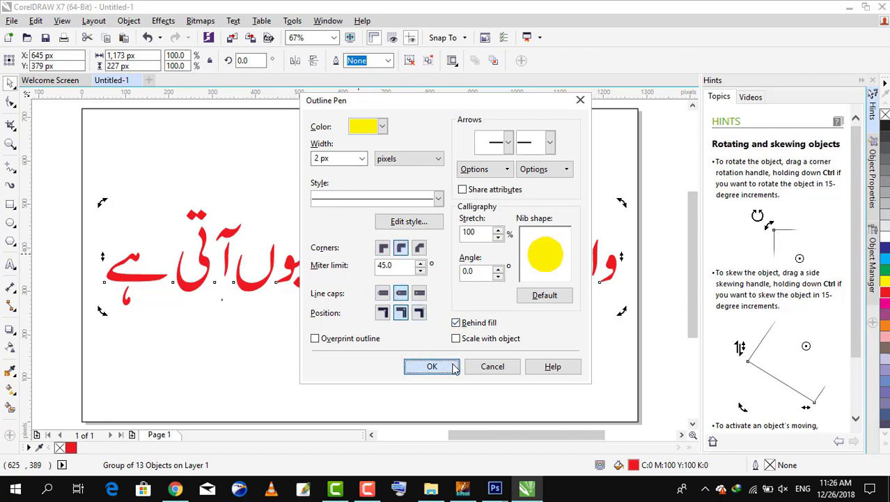
{"action": "left_click", "coordinate": [432, 366]}
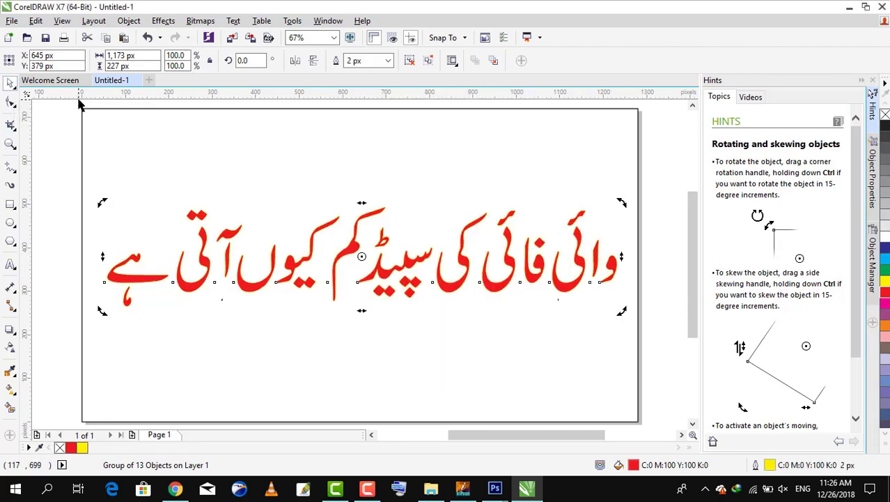
Change the headline's outline colour to black.
{"action": "key", "text": "F12"}
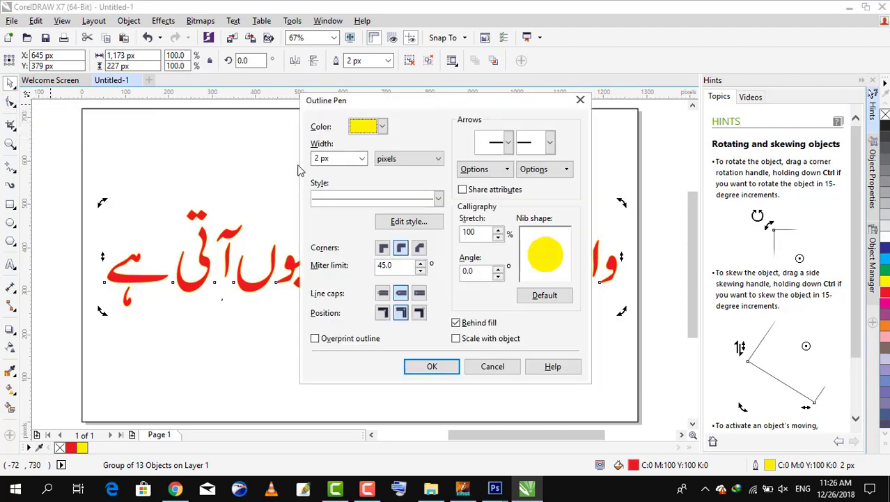
{"action": "left_click", "coordinate": [382, 126]}
{"action": "left_click", "coordinate": [370, 230]}
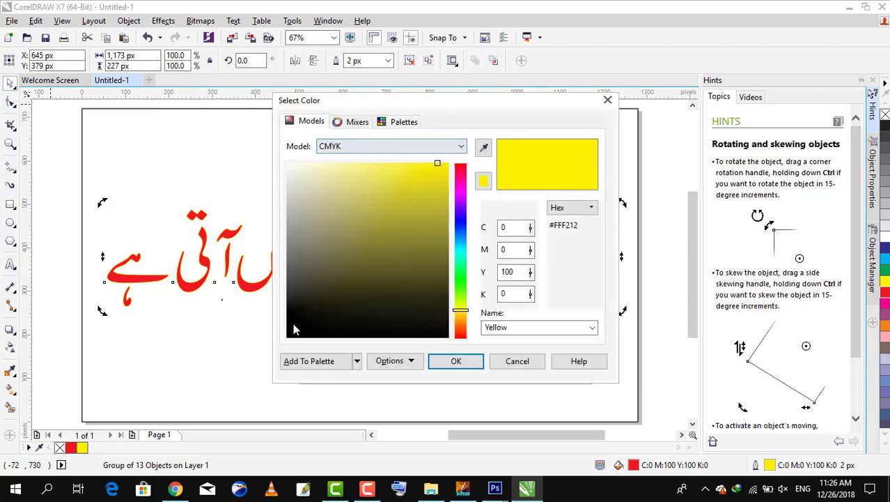
{"action": "left_click", "coordinate": [398, 338]}
{"action": "left_click", "coordinate": [455, 360]}
{"action": "left_click", "coordinate": [451, 366]}
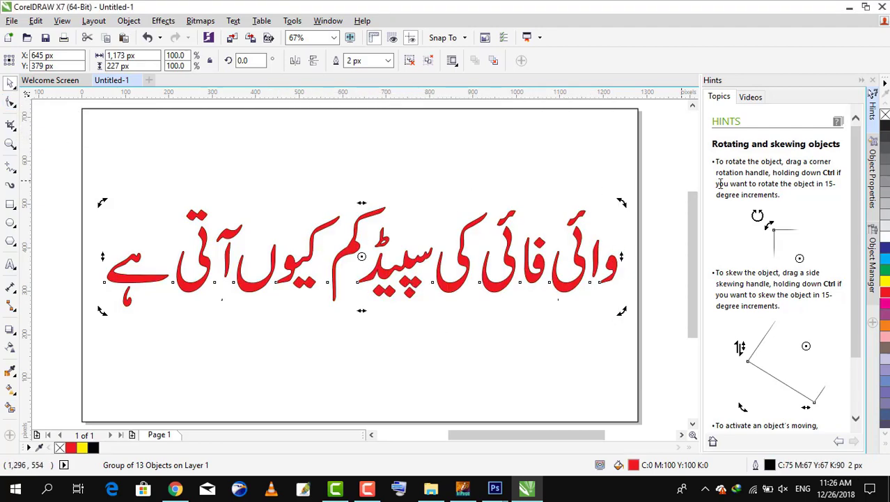
Export the page to the Desktop as a JPEG named 022 with the default JPEG settings.
{"action": "left_click", "coordinate": [13, 21]}
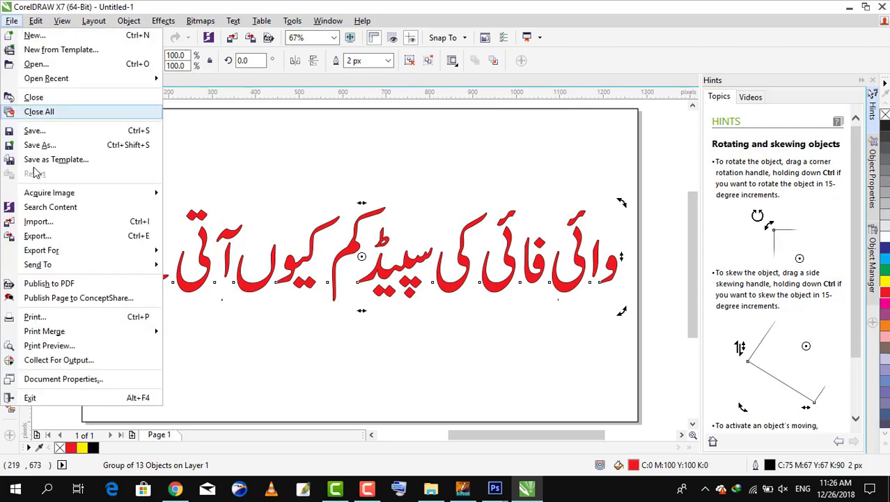
{"action": "left_click", "coordinate": [46, 236]}
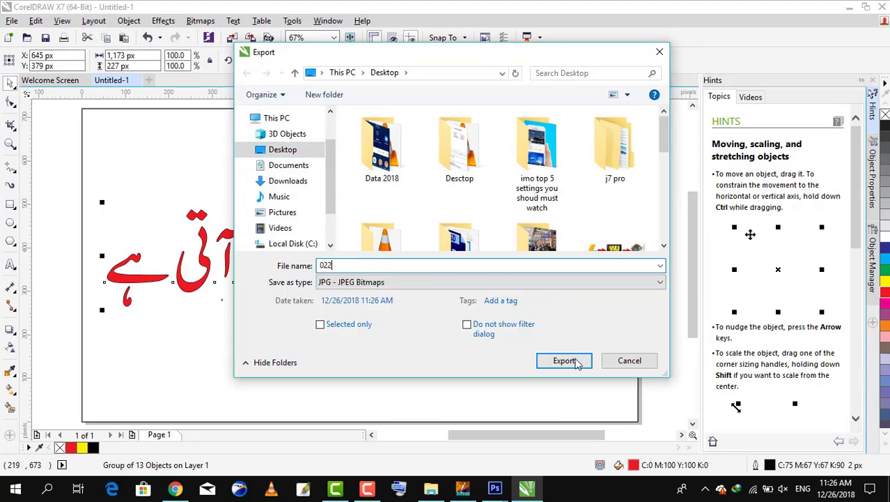
{"action": "left_click", "coordinate": [574, 361]}
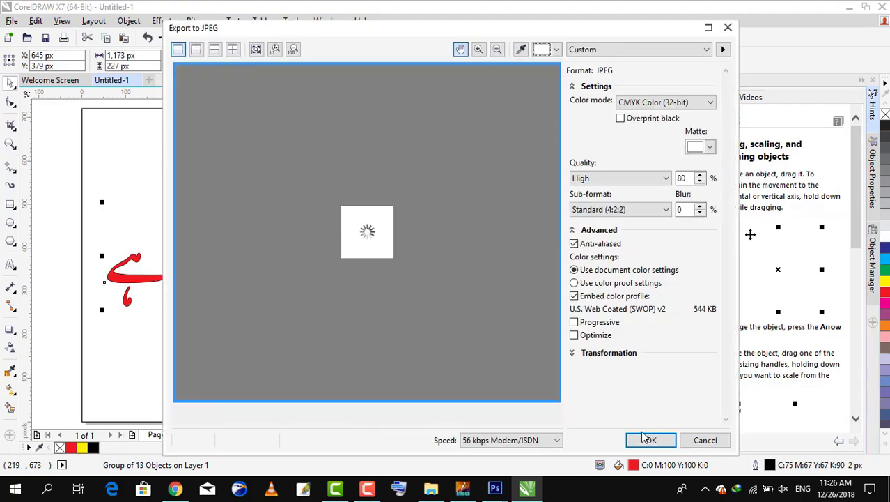
{"action": "left_click", "coordinate": [641, 436]}
Minimise the open windows and turn on the display of the desktop icons.
{"action": "left_click", "coordinate": [849, 7]}
{"action": "left_click", "coordinate": [816, 7]}
{"action": "left_click", "coordinate": [833, 6]}
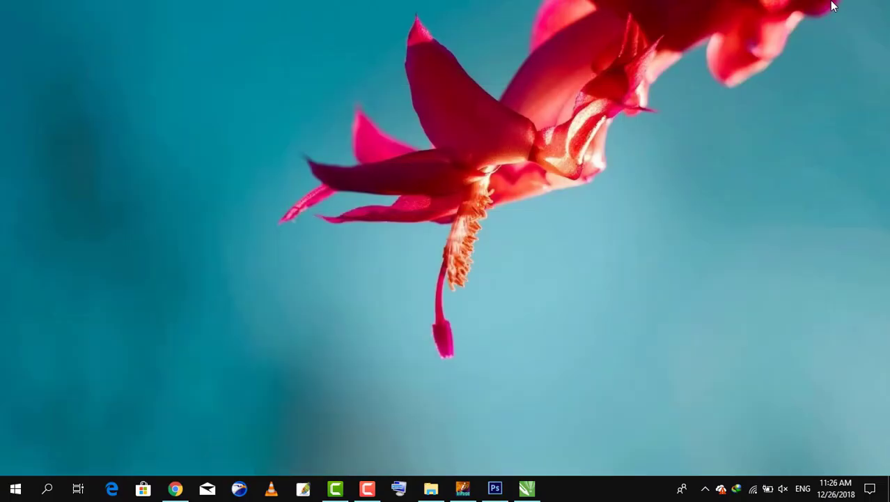
{"action": "right_click", "coordinate": [710, 58]}
{"action": "mouse_move", "coordinate": [738, 181]}
{"action": "right_click", "coordinate": [871, 208]}
{"action": "right_click", "coordinate": [537, 143]}
{"action": "mouse_move", "coordinate": [602, 154]}
{"action": "left_click", "coordinate": [780, 235]}
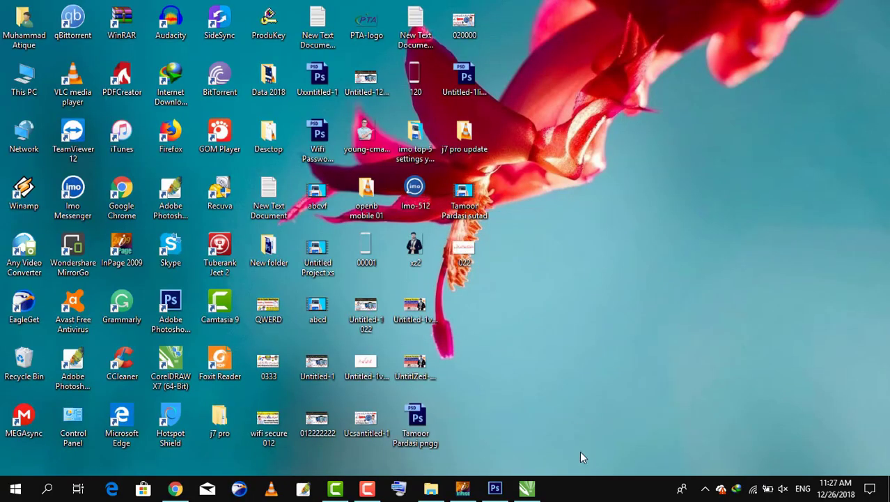
Open the exported 022 image from the desktop in Photoshop and place it in its own floating window.
{"action": "left_click_drag", "start_coordinate": [464, 249], "coordinate": [56, 440]}
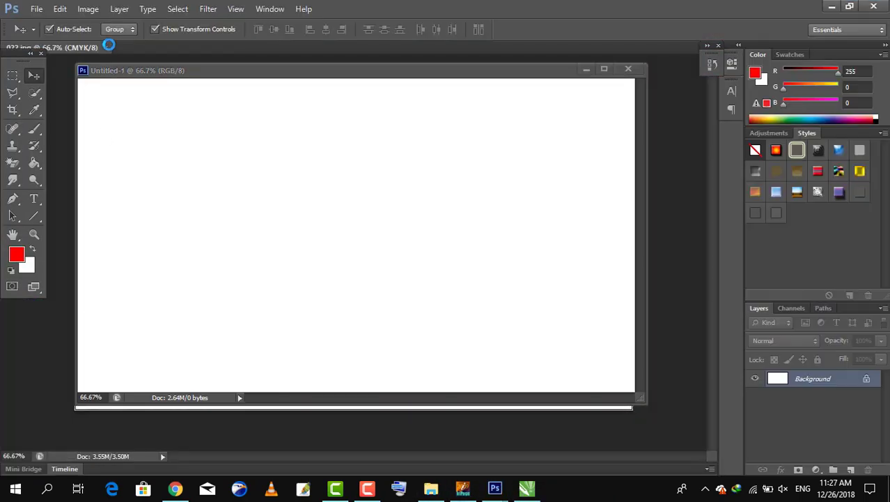
{"action": "right_click", "coordinate": [67, 50]}
{"action": "left_click", "coordinate": [139, 103]}
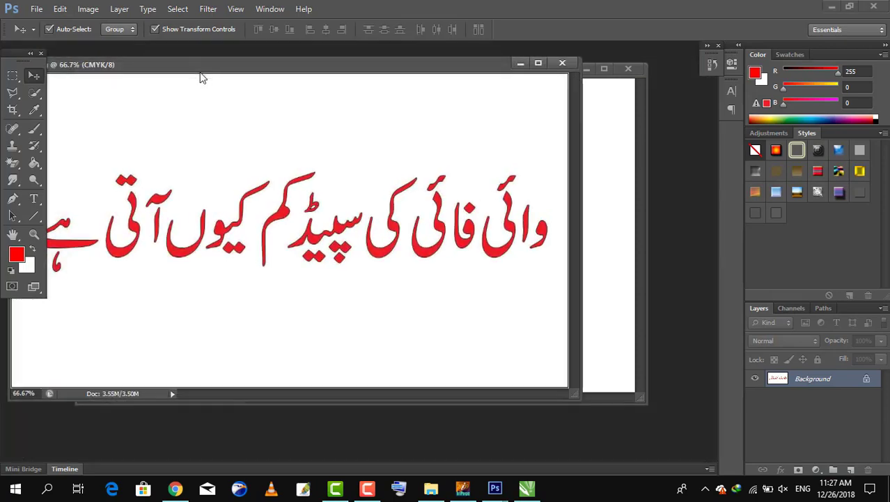
Erase the white background around the headline with the Magic Eraser and move the image window clear of the tools.
{"action": "left_click", "coordinate": [12, 163]}
{"action": "left_click", "coordinate": [139, 119]}
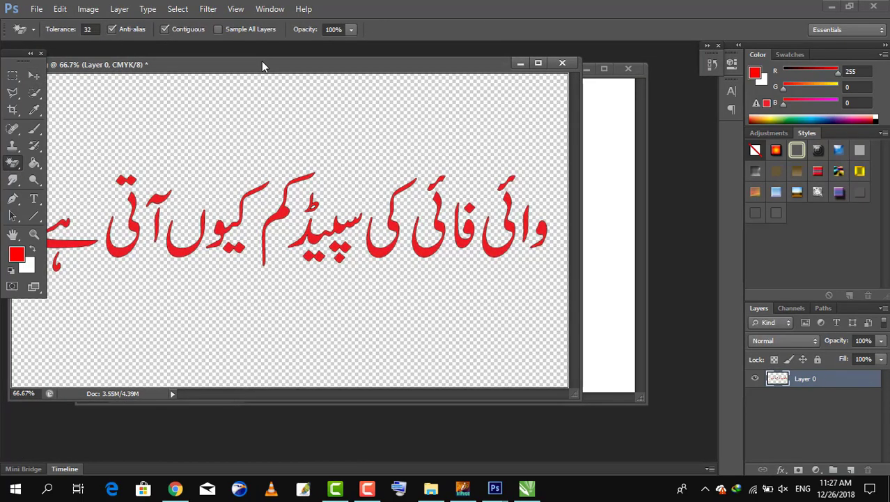
{"action": "mouse_move", "coordinate": [261, 61]}
{"action": "left_mouse_down"}
{"action": "mouse_move", "coordinate": [314, 94]}
{"action": "mouse_move", "coordinate": [319, 123]}
{"action": "left_mouse_up"}
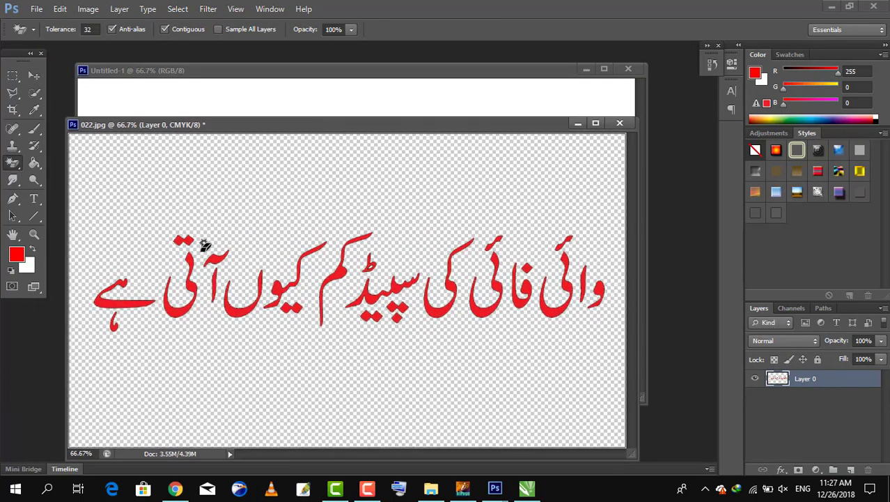
Crop the 022 image tightly around the Urdu headline.
{"action": "left_click", "coordinate": [13, 110]}
{"action": "left_click_drag", "start_coordinate": [89, 218], "coordinate": [610, 333]}
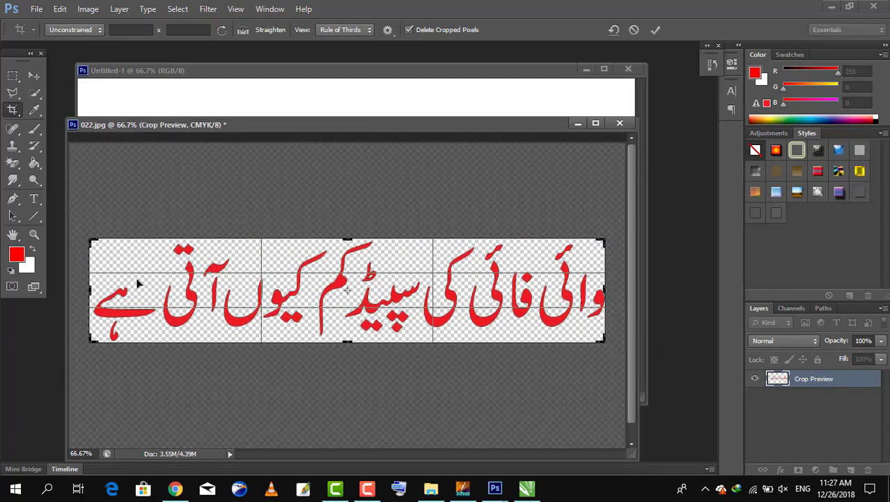
{"action": "left_click_drag", "start_coordinate": [90, 288], "coordinate": [91, 289]}
{"action": "left_click", "coordinate": [34, 78]}
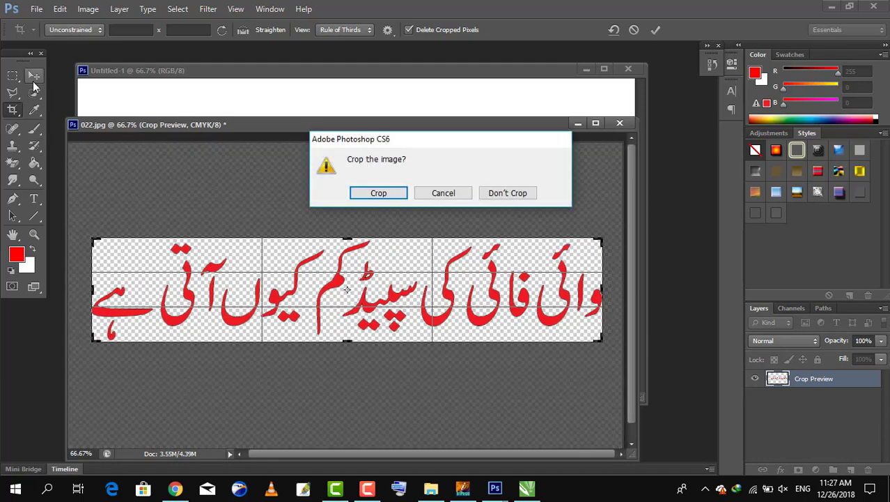
{"action": "left_click", "coordinate": [383, 198]}
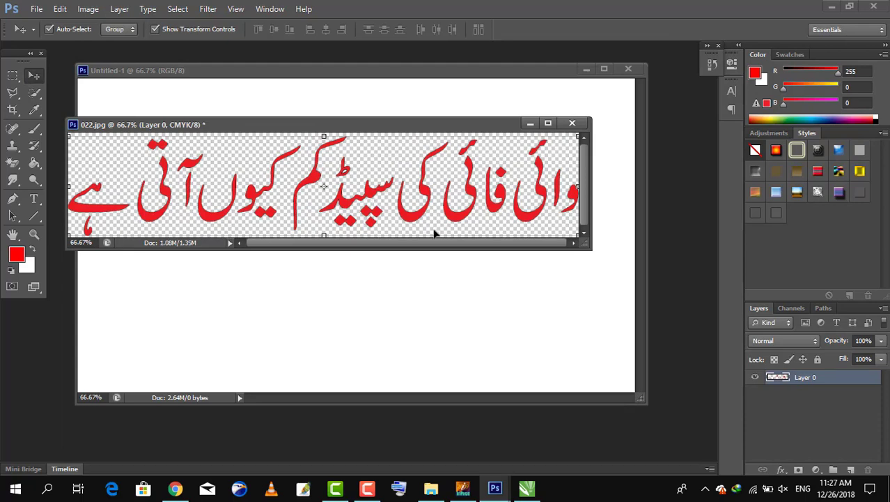
Copy the headline into Untitled-1, scale it to fit the canvas width and position it along the top edge.
{"action": "left_click_drag", "start_coordinate": [416, 221], "coordinate": [431, 282]}
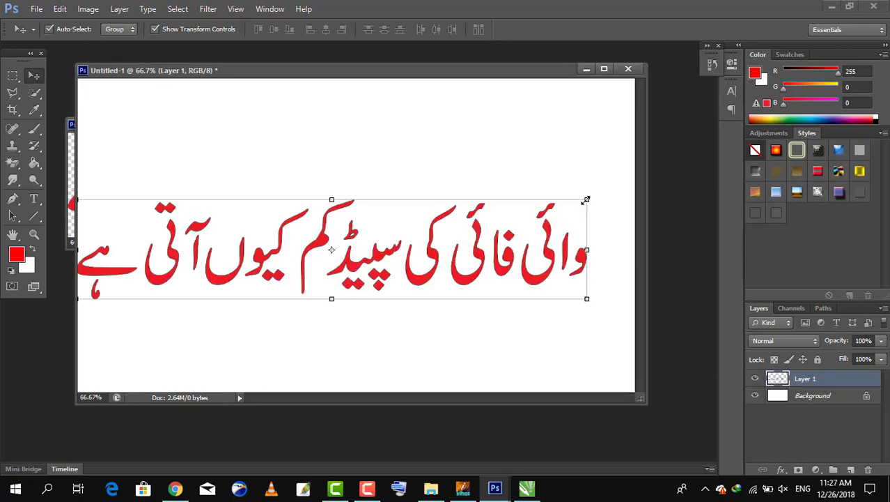
{"action": "left_click_drag", "start_coordinate": [586, 200], "coordinate": [355, 221]}
{"action": "left_click_drag", "start_coordinate": [335, 241], "coordinate": [595, 118]}
{"action": "left_click_drag", "start_coordinate": [336, 138], "coordinate": [239, 137]}
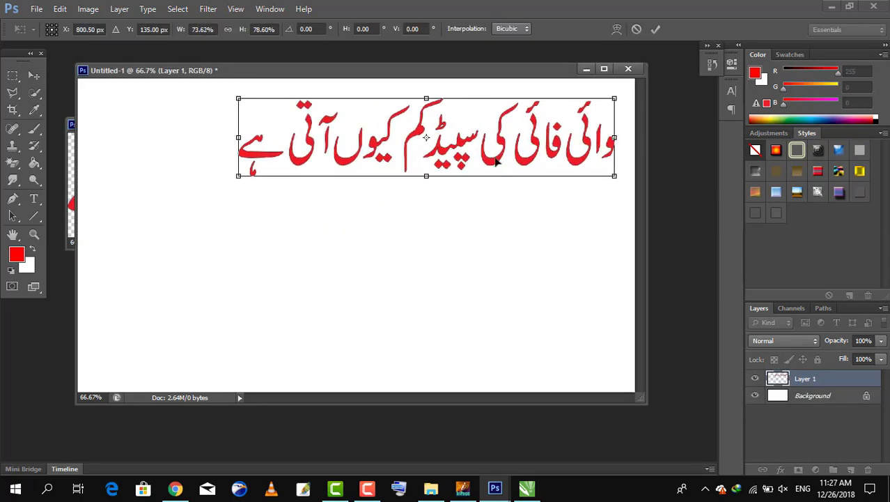
{"action": "left_click_drag", "start_coordinate": [496, 162], "coordinate": [498, 153]}
{"action": "left_click_drag", "start_coordinate": [618, 128], "coordinate": [626, 128]}
{"action": "left_click_drag", "start_coordinate": [242, 128], "coordinate": [104, 137]}
{"action": "left_click", "coordinate": [33, 75]}
{"action": "left_click", "coordinate": [378, 193]}
Narrow the headline toward the canvas's right edge, leaving space on its left, and close 022.jpg without saving.
{"action": "left_click_drag", "start_coordinate": [395, 148], "coordinate": [357, 178]}
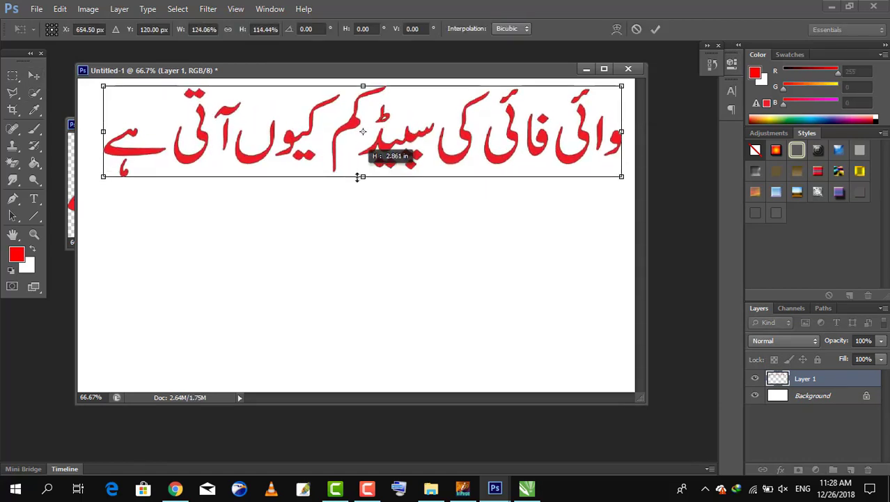
{"action": "left_click_drag", "start_coordinate": [622, 131], "coordinate": [630, 131]}
{"action": "left_click_drag", "start_coordinate": [103, 131], "coordinate": [172, 134]}
{"action": "left_click_drag", "start_coordinate": [400, 175], "coordinate": [400, 169]}
{"action": "left_click", "coordinate": [34, 75]}
{"action": "left_click", "coordinate": [377, 193]}
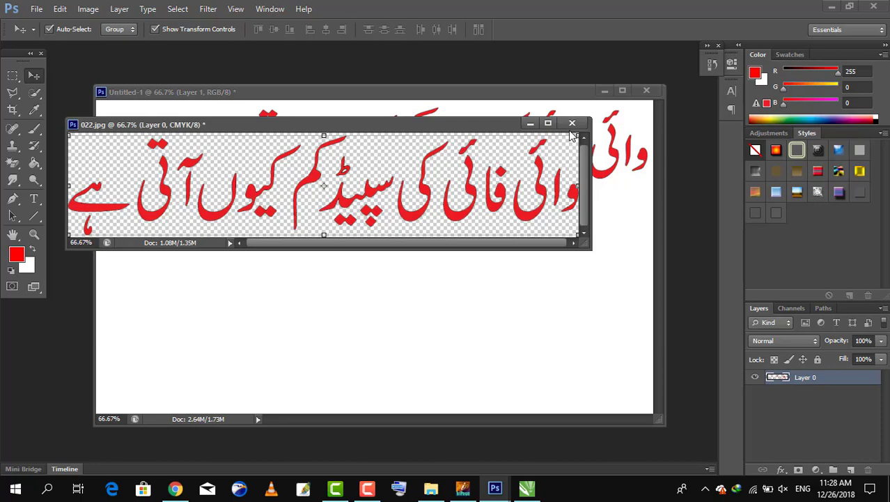
{"action": "left_click", "coordinate": [572, 123]}
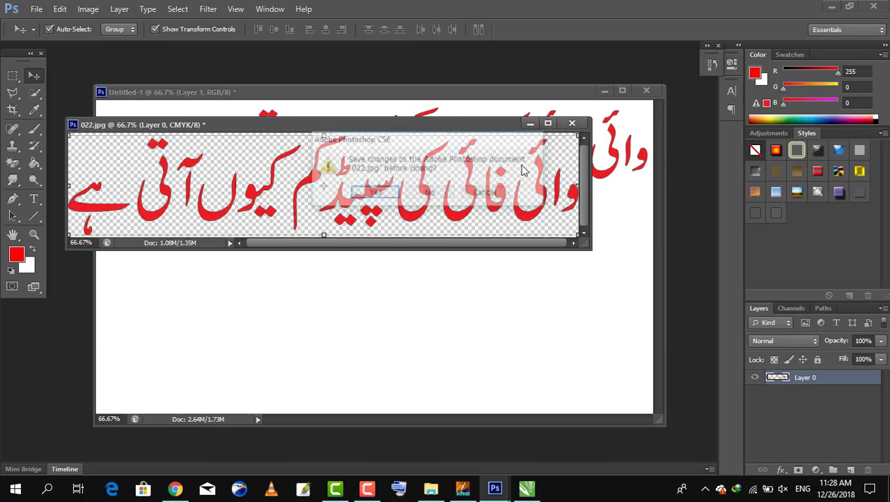
{"action": "left_click", "coordinate": [428, 193]}
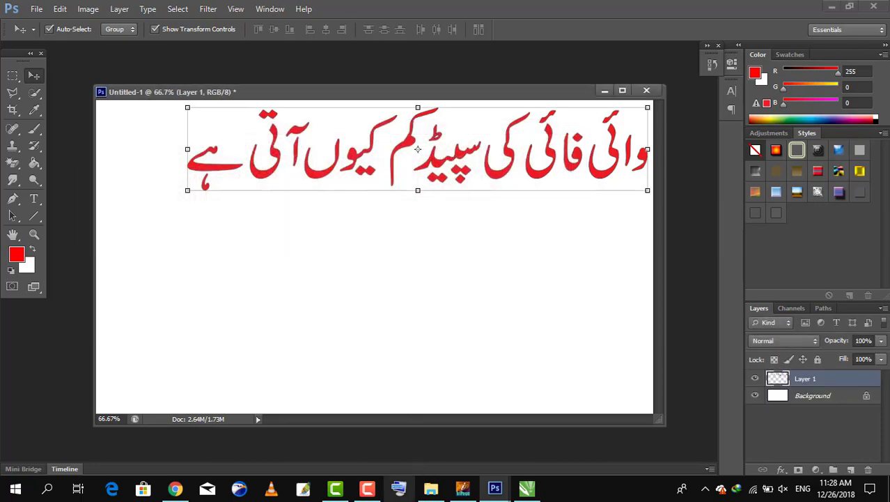
Open the image wifi_c678x452 copy from the WiFi Logo png folder in Photoshop in a floating window.
{"action": "left_click", "coordinate": [431, 488]}
{"action": "double_click", "coordinate": [427, 225]}
{"action": "left_click", "coordinate": [165, 195]}
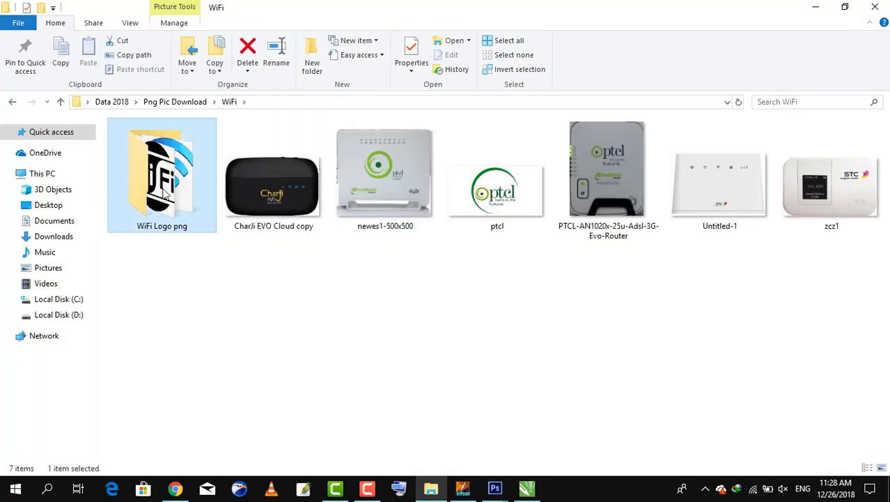
{"action": "double_click", "coordinate": [165, 195]}
{"action": "left_click_drag", "start_coordinate": [491, 202], "coordinate": [77, 121]}
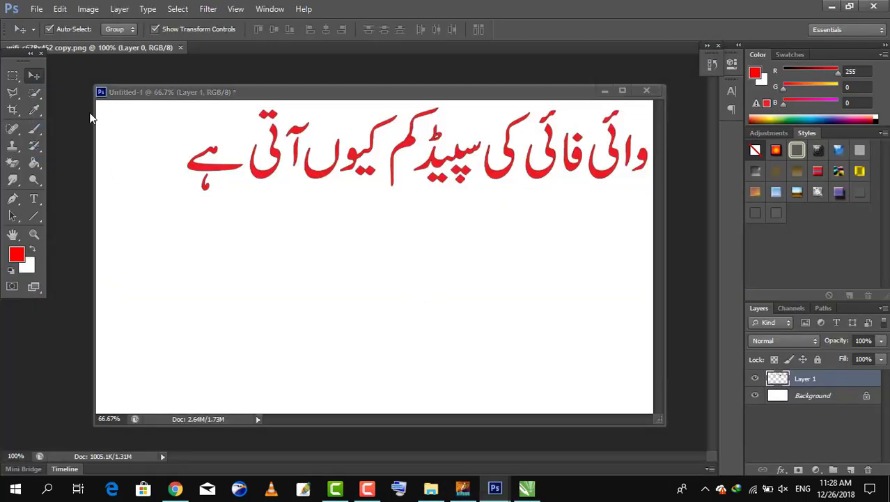
{"action": "right_click", "coordinate": [118, 48]}
{"action": "left_click", "coordinate": [144, 98]}
{"action": "left_click_drag", "start_coordinate": [462, 413], "coordinate": [481, 445]}
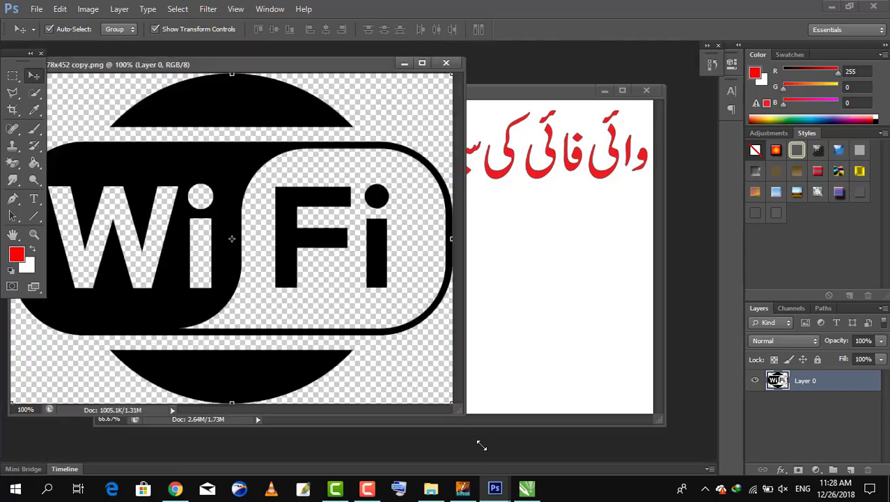
Copy the WiFi logo into Untitled-1, shrink it into the upper-left corner and widen the headline to 102.61%.
{"action": "left_click_drag", "start_coordinate": [286, 114], "coordinate": [347, 206]}
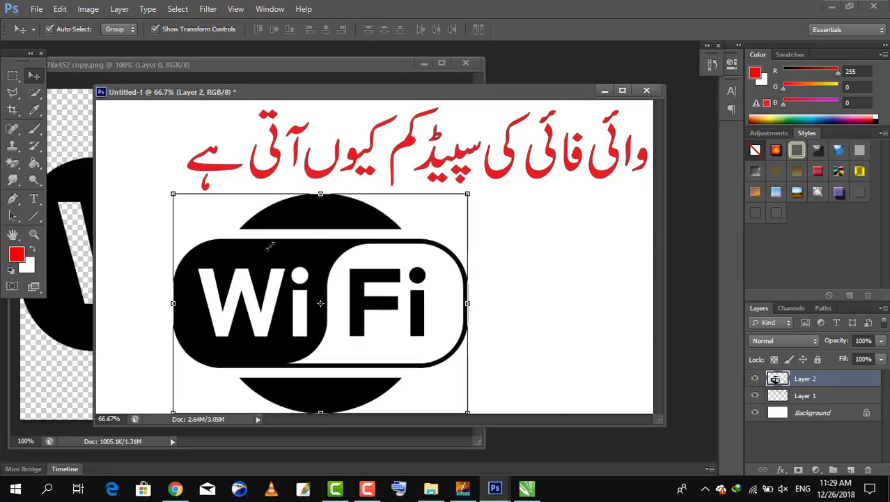
{"action": "left_click_drag", "start_coordinate": [468, 194], "coordinate": [139, 148]}
{"action": "left_click", "coordinate": [39, 76]}
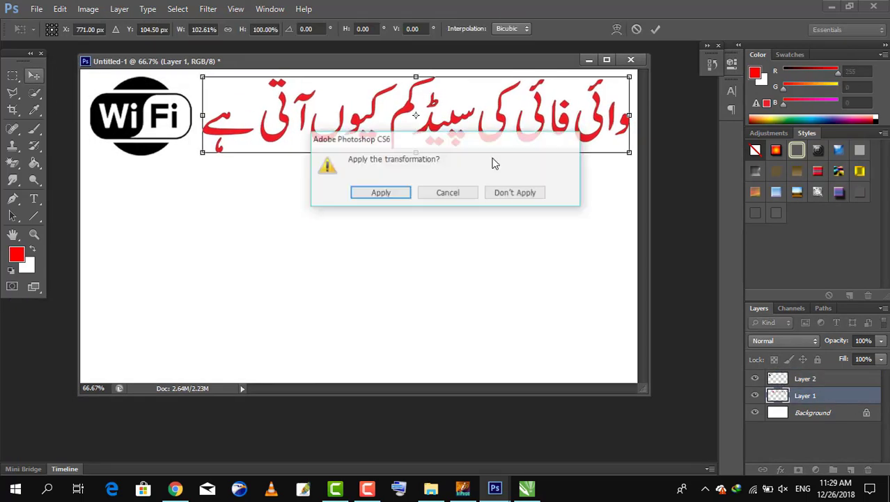
{"action": "key", "text": "Return"}
{"action": "key", "text": "Return"}
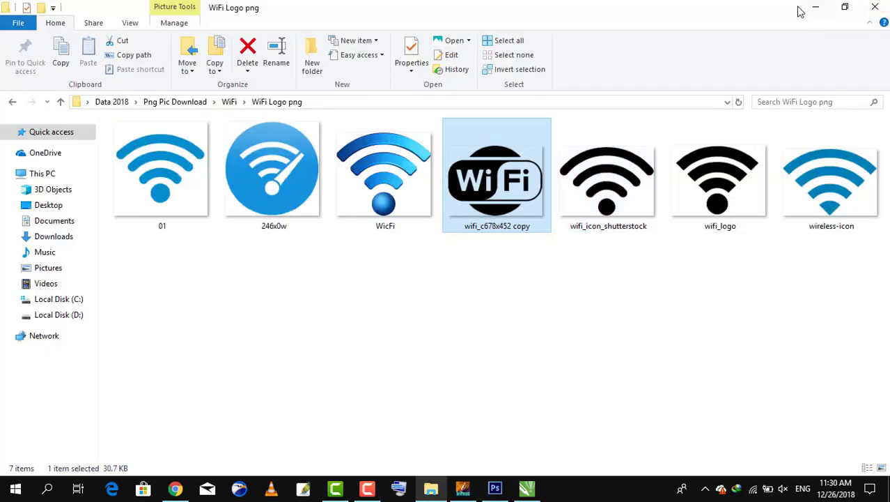
Switch to CorelDRAW and delete the previous headline from the page of Untitled-1.
{"action": "left_click", "coordinate": [816, 7]}
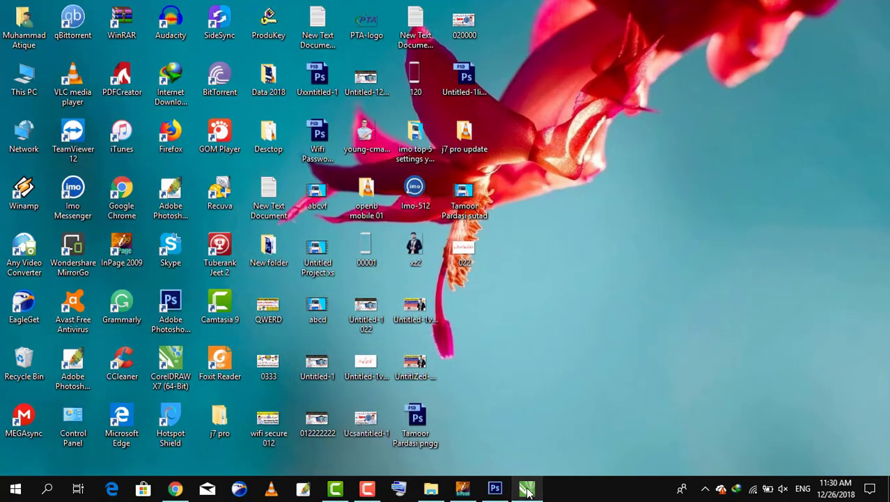
{"action": "left_click", "coordinate": [527, 488]}
{"action": "left_click", "coordinate": [563, 284]}
{"action": "right_click", "coordinate": [562, 284]}
{"action": "left_click", "coordinate": [599, 311]}
In InPage, copy the second line, ایسی سیٹنگ جو, from Untitled-2 into a new A4 document.
{"action": "left_click", "coordinate": [463, 489]}
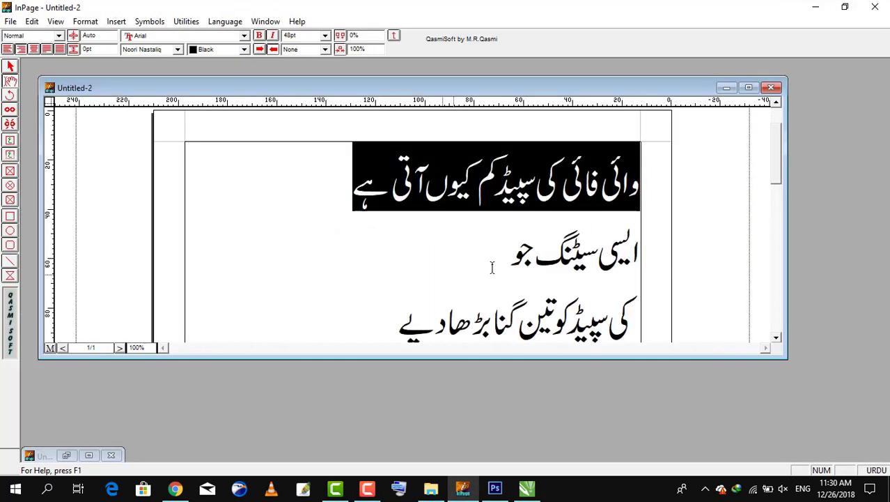
{"action": "left_click_drag", "start_coordinate": [515, 257], "coordinate": [771, 258]}
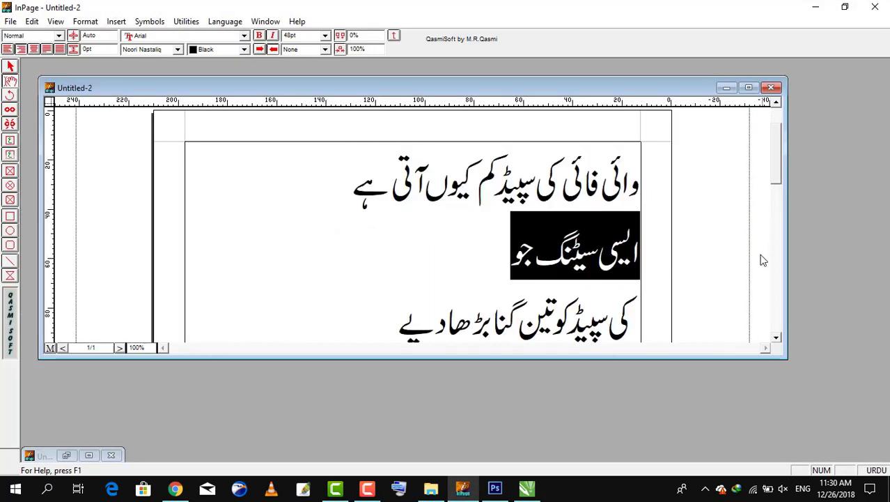
{"action": "left_click", "coordinate": [8, 21]}
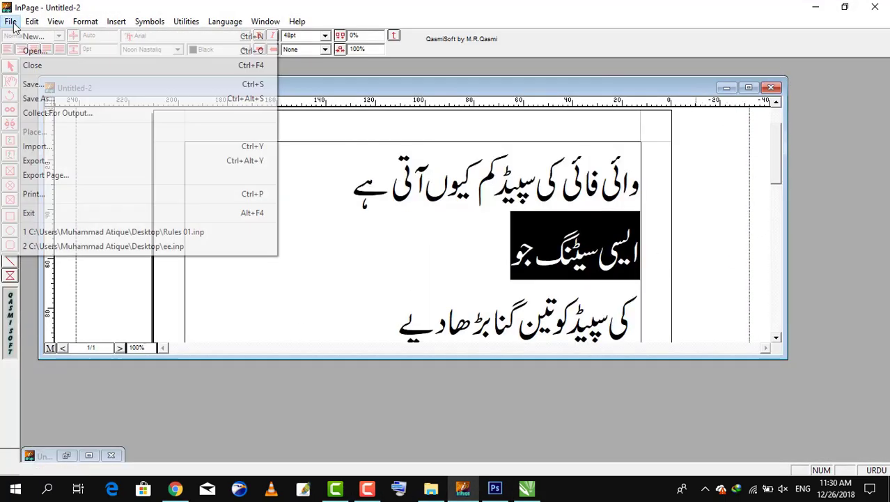
{"action": "left_click", "coordinate": [25, 38]}
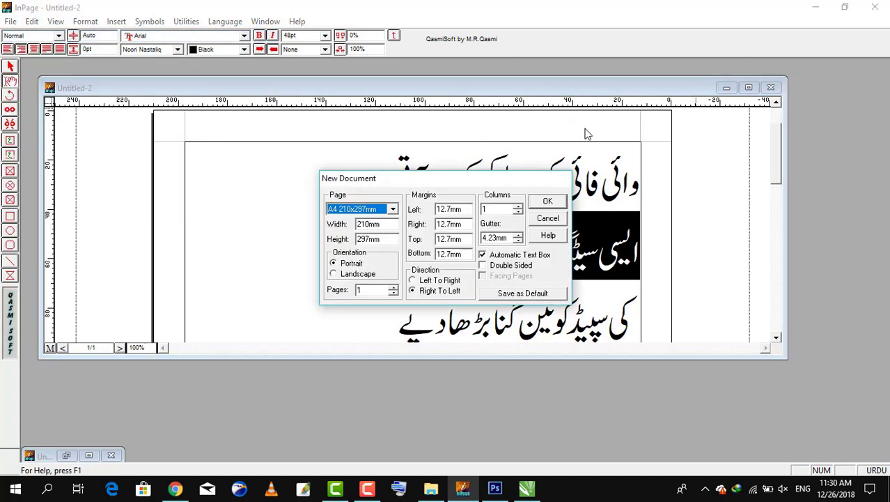
{"action": "left_click", "coordinate": [547, 201]}
{"action": "key", "text": "ctrl+v"}
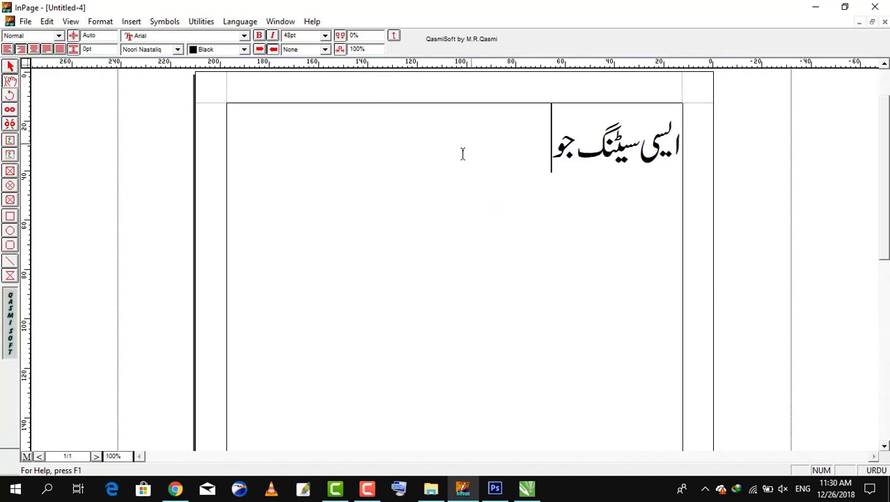
Copy the second line's text box as an object and paste it onto the 1280 × 720 px CorelDRAW page.
{"action": "left_click", "coordinate": [10, 65]}
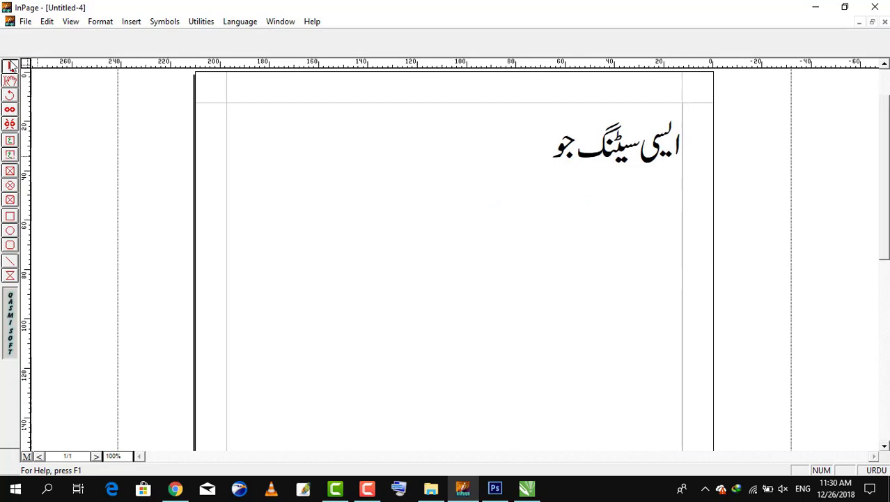
{"action": "right_click", "coordinate": [474, 274]}
{"action": "left_click", "coordinate": [501, 323]}
{"action": "left_click", "coordinate": [539, 492]}
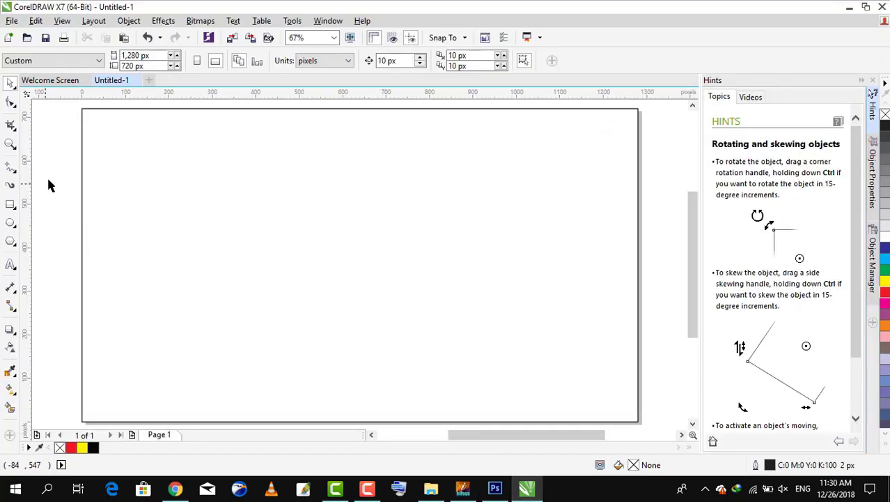
{"action": "right_click", "coordinate": [49, 174]}
{"action": "left_click", "coordinate": [96, 258]}
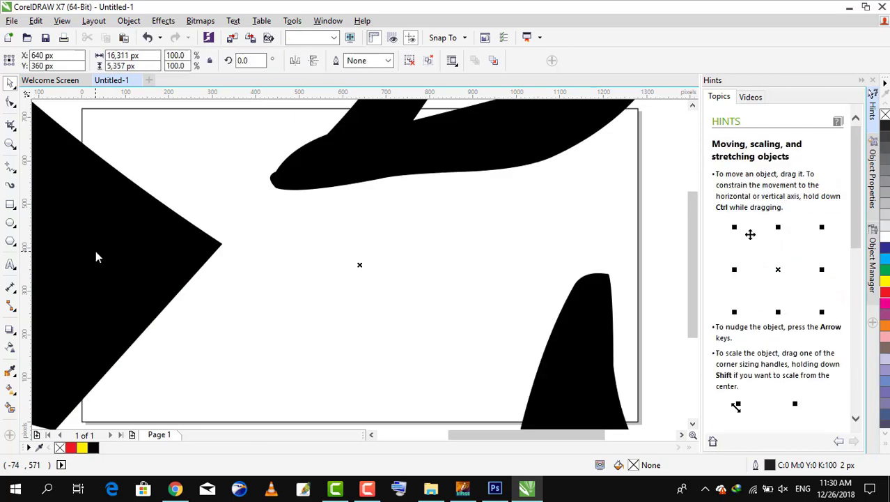
Scale the pasted second line down to about 1,134 × 373 px so it fits inside the page.
{"action": "key", "text": "F4"}
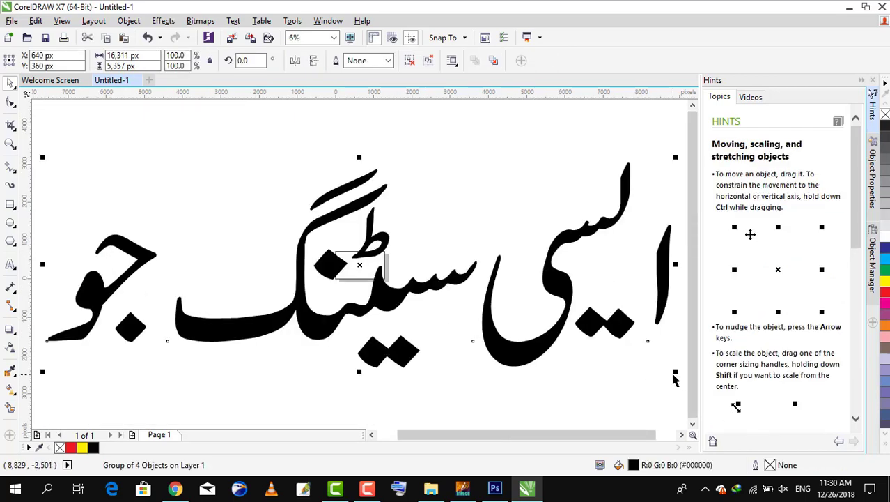
{"action": "left_click_drag", "start_coordinate": [675, 370], "coordinate": [106, 205]}
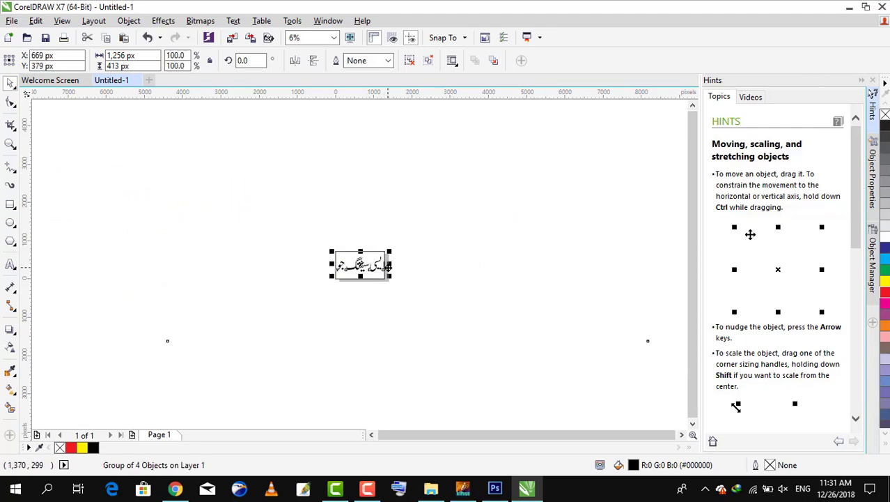
{"action": "key", "text": "shift+F4"}
{"action": "left_click_drag", "start_coordinate": [645, 351], "coordinate": [595, 358]}
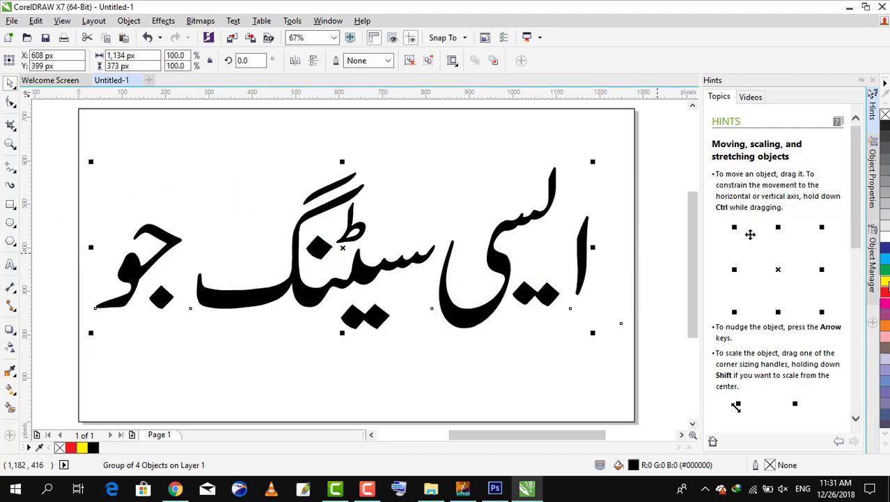
Fill the second line with blue, add a 2 px black outline behind the fill and centre the line on the page.
{"action": "left_click", "coordinate": [886, 247]}
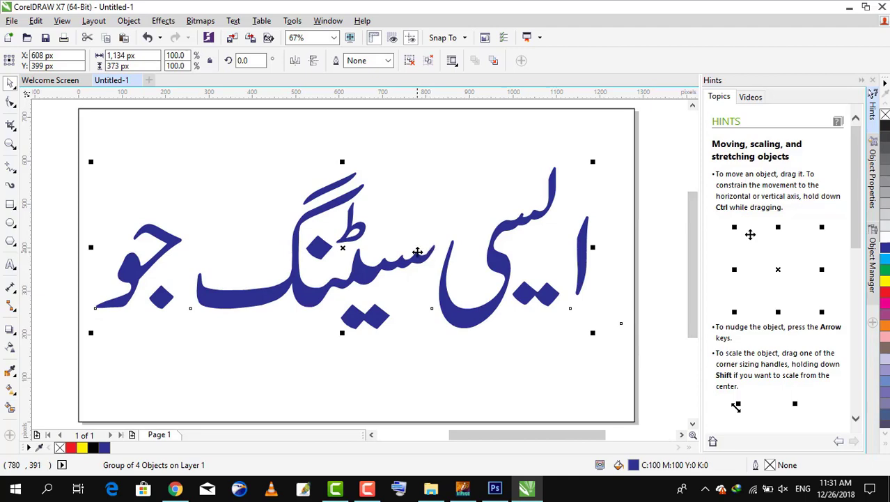
{"action": "key", "text": "F12"}
{"action": "left_click", "coordinate": [367, 158]}
{"action": "left_click", "coordinate": [327, 198]}
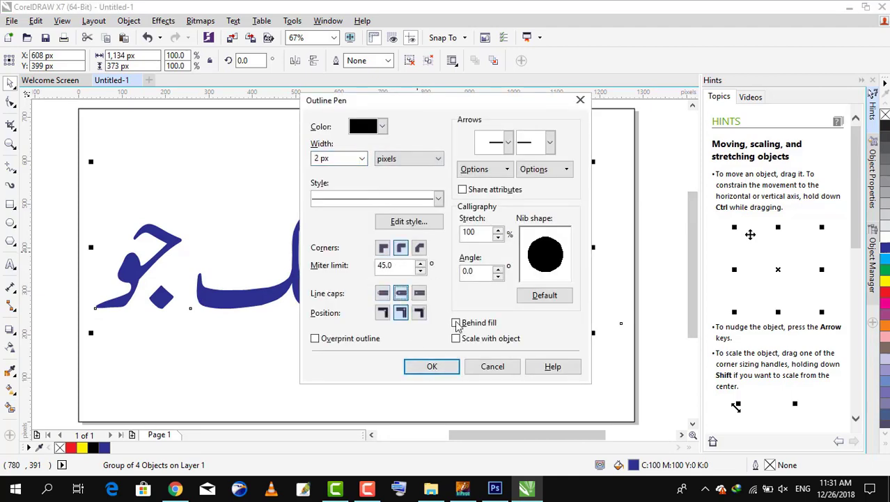
{"action": "key", "text": "Return"}
{"action": "key", "text": "F12"}
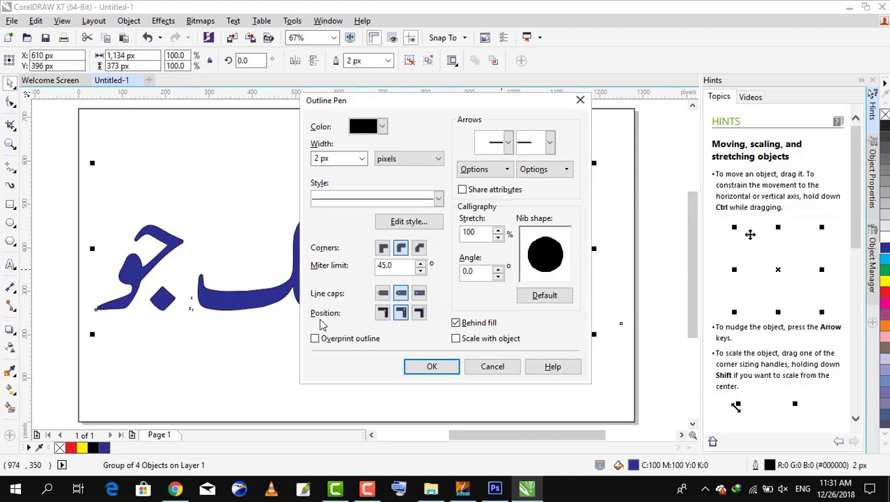
{"action": "left_click", "coordinate": [443, 367]}
{"action": "left_click_drag", "start_coordinate": [364, 288], "coordinate": [371, 285]}
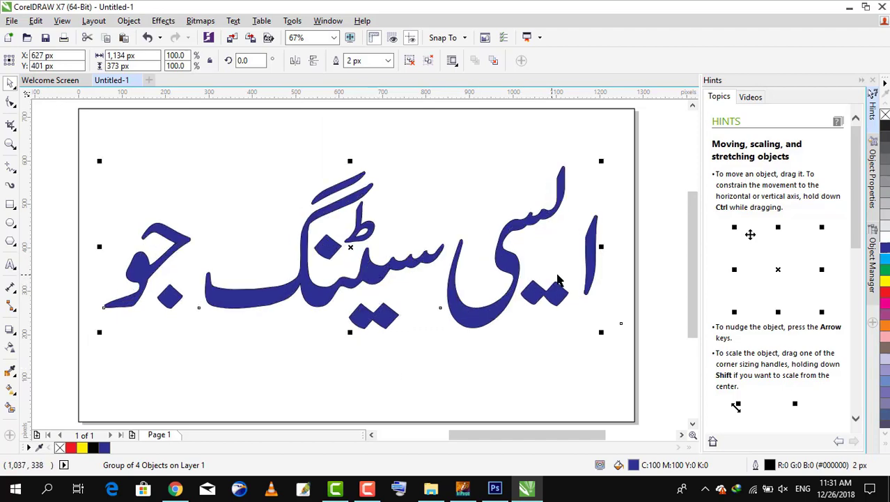
Export the page to the Desktop as the JPG file 033333 with the default JPEG settings.
{"action": "left_click", "coordinate": [11, 20]}
{"action": "left_click", "coordinate": [31, 236]}
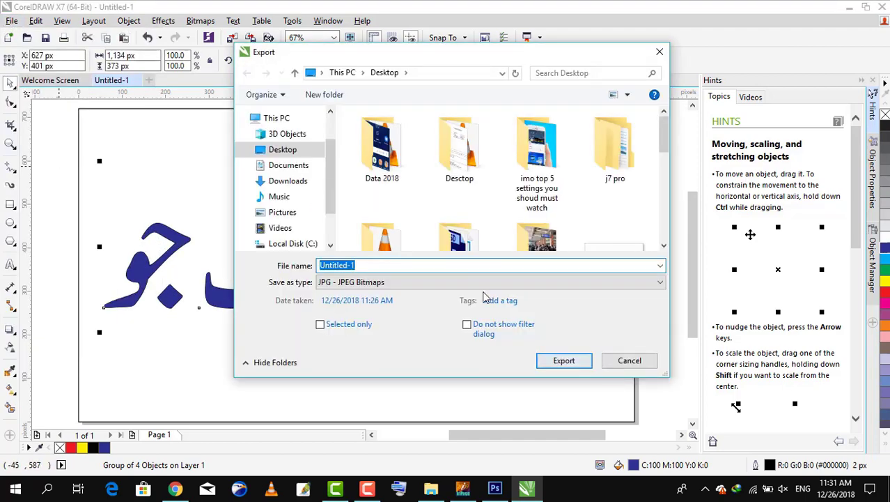
{"action": "type", "text": "0333"}
{"action": "left_click", "coordinate": [566, 362]}
{"action": "left_click", "coordinate": [525, 245]}
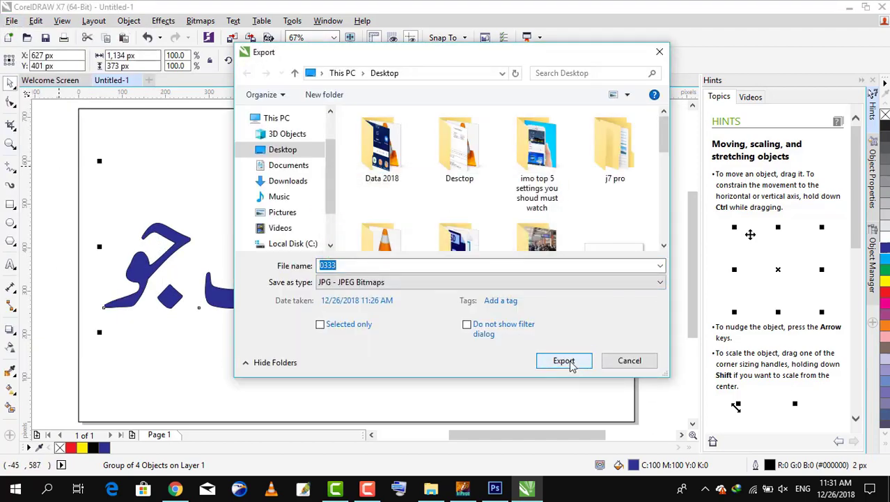
{"action": "left_click", "coordinate": [573, 364]}
{"action": "left_click", "coordinate": [526, 244]}
{"action": "left_click", "coordinate": [565, 360]}
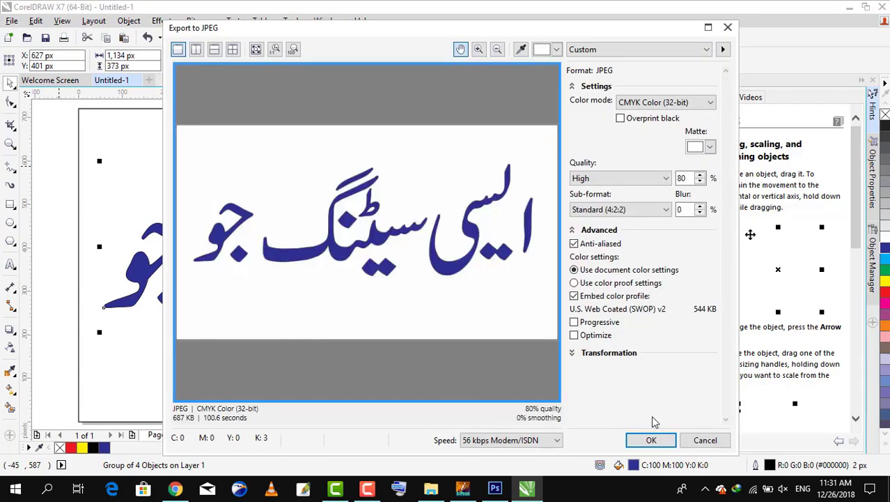
{"action": "left_click", "coordinate": [636, 439]}
Open 033333.jpg from the Desktop in Photoshop and float it in its own window below the headline.
{"action": "left_click", "coordinate": [853, 6]}
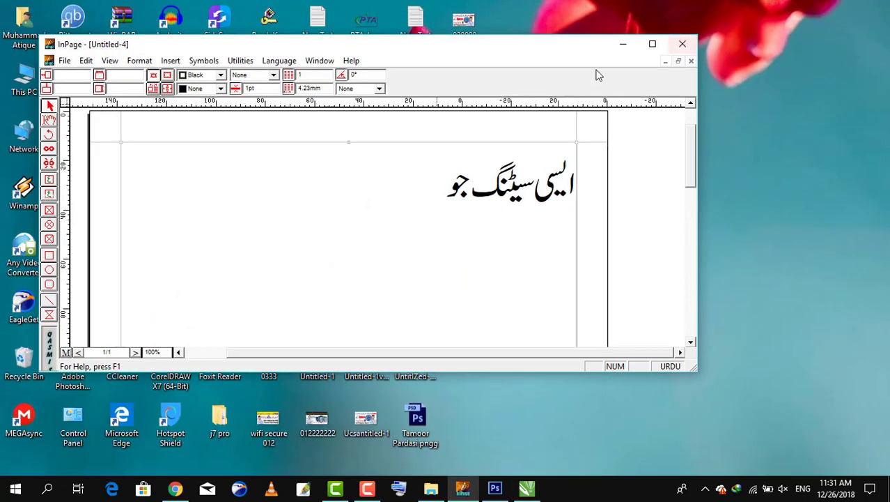
{"action": "left_click", "coordinate": [651, 45]}
{"action": "left_click", "coordinate": [815, 6]}
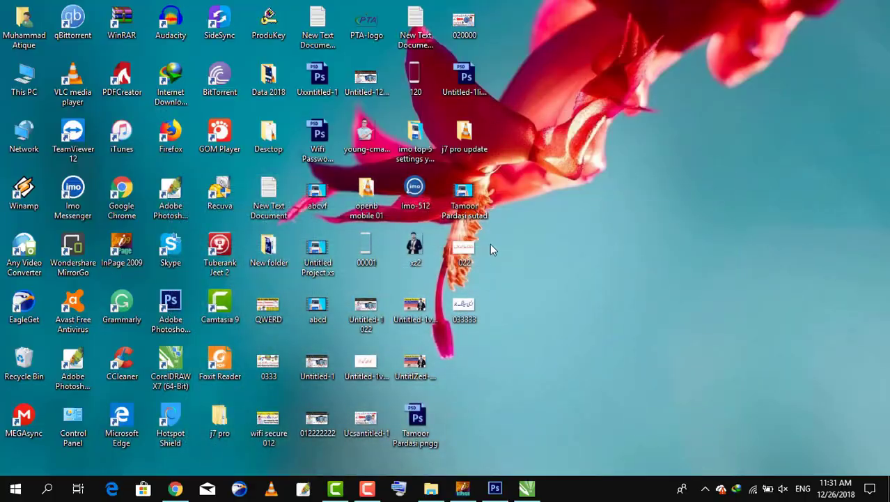
{"action": "left_click_drag", "start_coordinate": [575, 495], "coordinate": [61, 390]}
{"action": "right_click", "coordinate": [86, 53]}
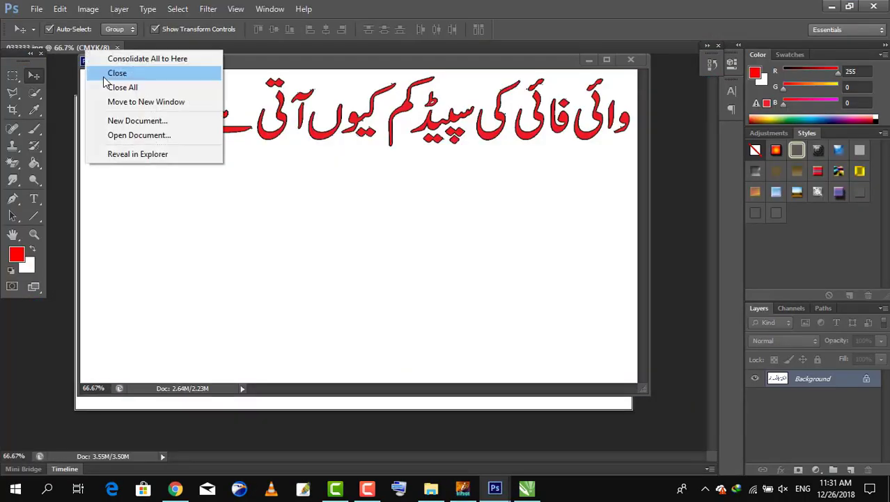
{"action": "left_click", "coordinate": [109, 112]}
{"action": "left_click_drag", "start_coordinate": [111, 68], "coordinate": [203, 157]}
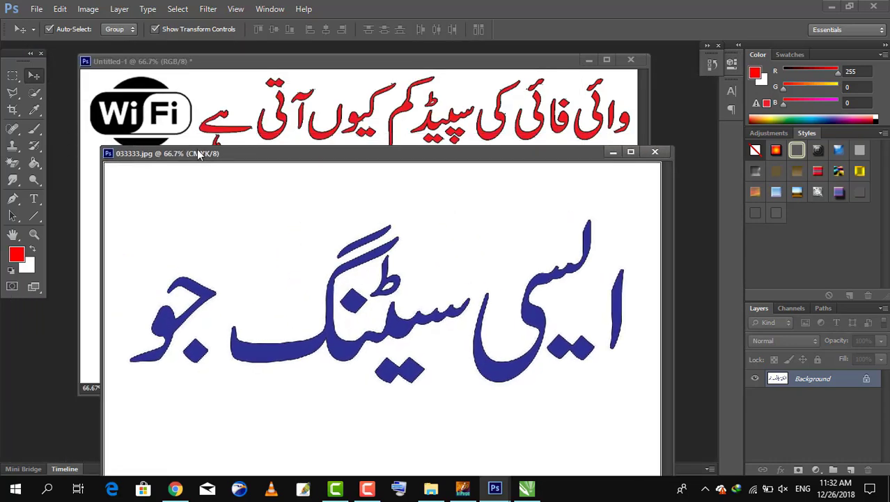
Remove the white background of 033333.jpg with the Magic Eraser tool.
{"action": "left_click", "coordinate": [13, 162]}
{"action": "left_click", "coordinate": [12, 162]}
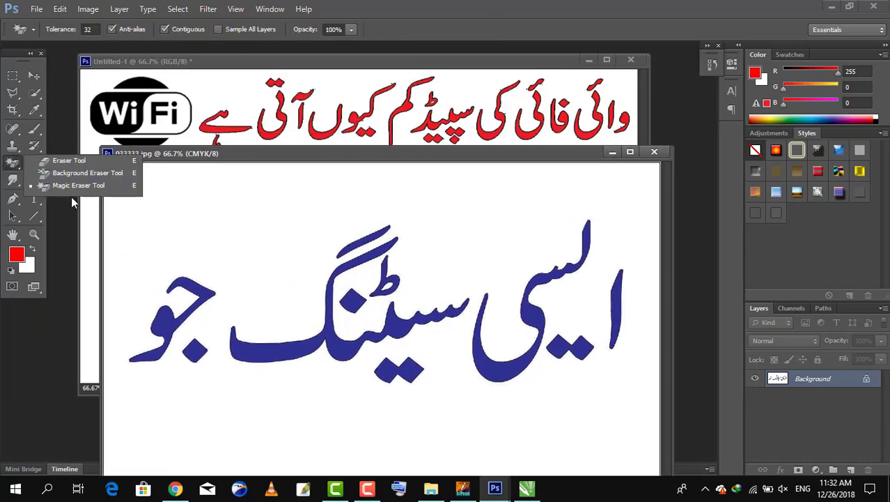
{"action": "left_click", "coordinate": [74, 185]}
{"action": "left_click", "coordinate": [629, 354]}
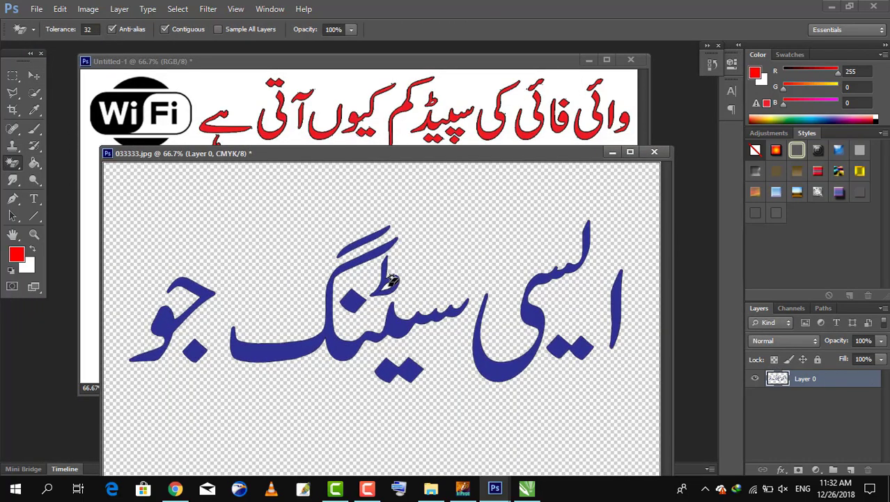
Crop 033333.jpg closely around the blue lettering.
{"action": "left_click", "coordinate": [35, 77]}
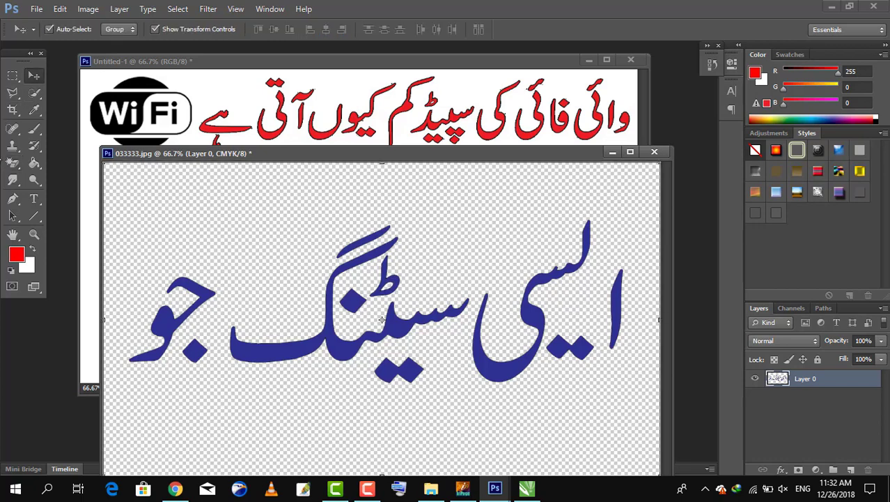
{"action": "left_click", "coordinate": [13, 112]}
{"action": "left_click_drag", "start_coordinate": [126, 225], "coordinate": [638, 380]}
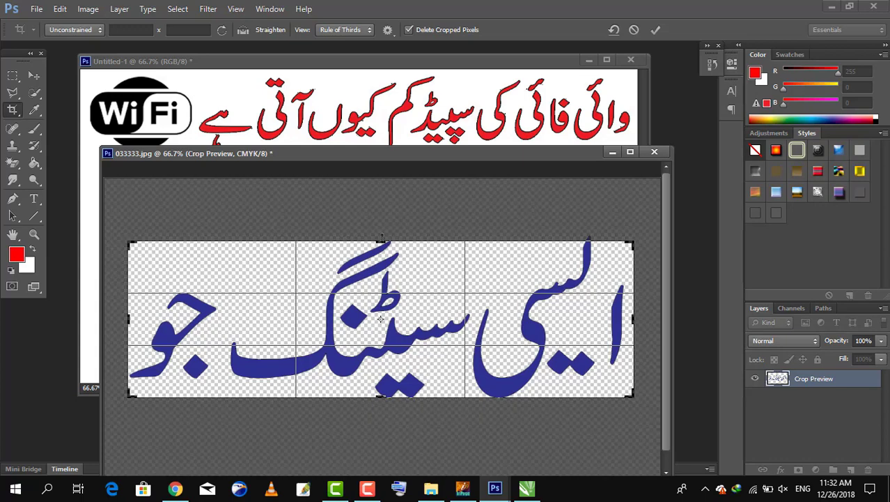
{"action": "left_click_drag", "start_coordinate": [375, 237], "coordinate": [375, 232]}
{"action": "right_click", "coordinate": [391, 280]}
{"action": "left_click", "coordinate": [420, 259]}
Copy the blue line into Untitled-1, shrink it and place it beneath the headline at the canvas's right side.
{"action": "left_click", "coordinate": [33, 76]}
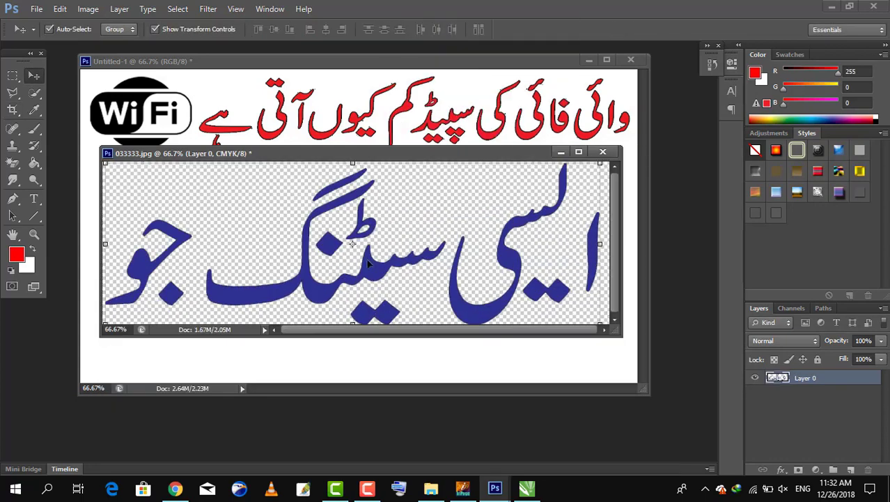
{"action": "left_click_drag", "start_coordinate": [377, 304], "coordinate": [408, 321]}
{"action": "left_click_drag", "start_coordinate": [541, 321], "coordinate": [541, 356]}
{"action": "left_click_drag", "start_coordinate": [631, 211], "coordinate": [278, 308]}
{"action": "left_click_drag", "start_coordinate": [253, 329], "coordinate": [596, 180]}
{"action": "left_click_drag", "start_coordinate": [476, 193], "coordinate": [415, 195]}
{"action": "left_click_drag", "start_coordinate": [492, 205], "coordinate": [502, 204]}
{"action": "mouse_move", "coordinate": [425, 193]}
{"action": "left_mouse_down"}
{"action": "mouse_move", "coordinate": [446, 193]}
{"action": "mouse_move", "coordinate": [438, 191]}
{"action": "left_mouse_up"}
Add a stroke style to the blue line, widen it to 101.42% and apply the transformation.
{"action": "left_click", "coordinate": [34, 76]}
{"action": "left_click", "coordinate": [381, 194]}
{"action": "left_click", "coordinate": [33, 75]}
{"action": "left_click", "coordinate": [381, 194]}
{"action": "left_click", "coordinate": [777, 215]}
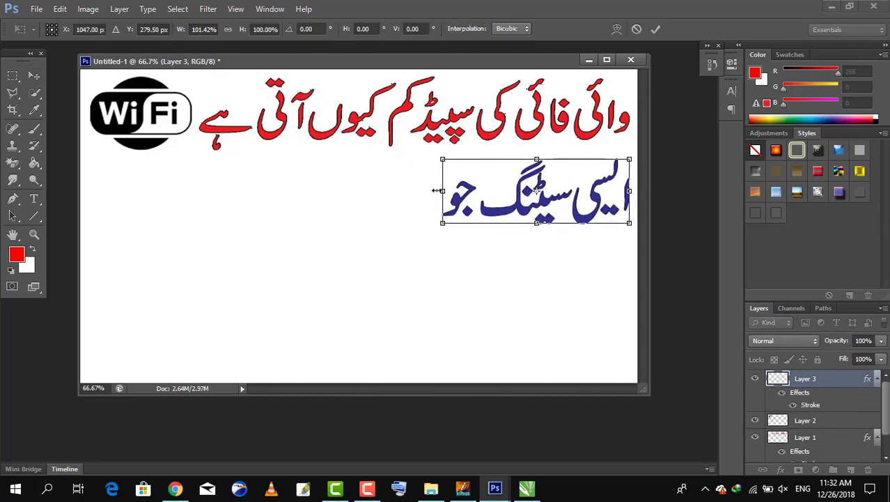
{"action": "left_click_drag", "start_coordinate": [387, 67], "coordinate": [390, 72]}
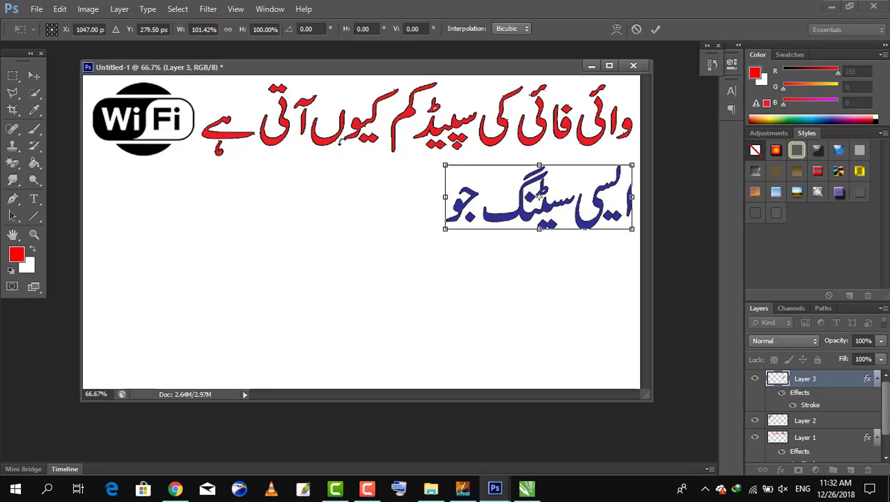
{"action": "left_click", "coordinate": [35, 199]}
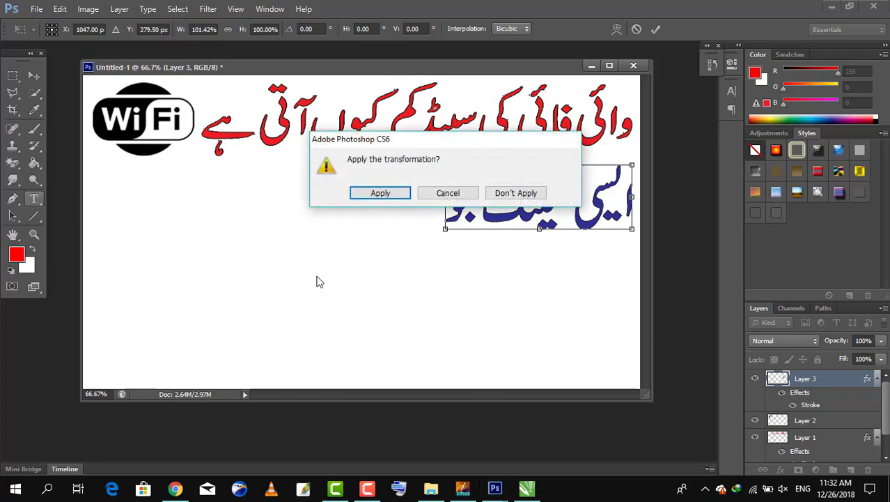
{"action": "left_click", "coordinate": [380, 193]}
Add a text box about 4.2 × 2.4 in beside the blue line, reading "WiFi" in blue Cooper Std Black, 48 pt.
{"action": "left_click_drag", "start_coordinate": [435, 244], "coordinate": [435, 256]}
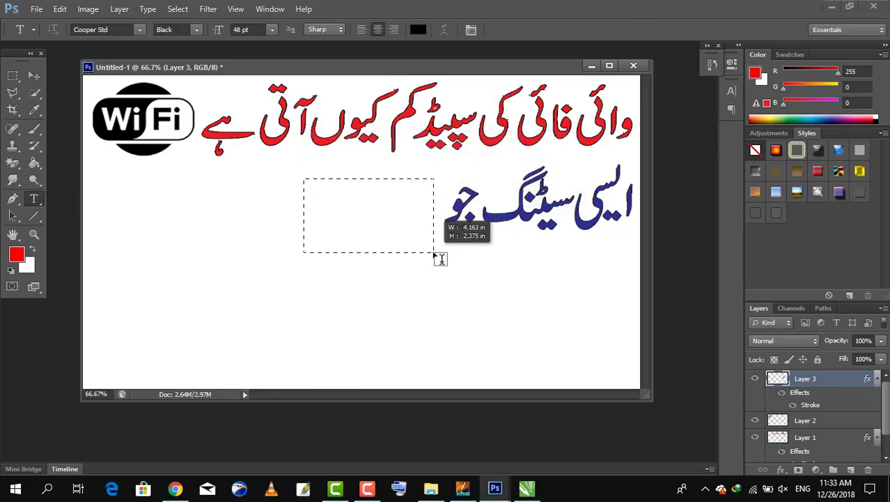
{"action": "left_click_drag", "start_coordinate": [304, 179], "coordinate": [445, 253]}
{"action": "left_click", "coordinate": [418, 29]}
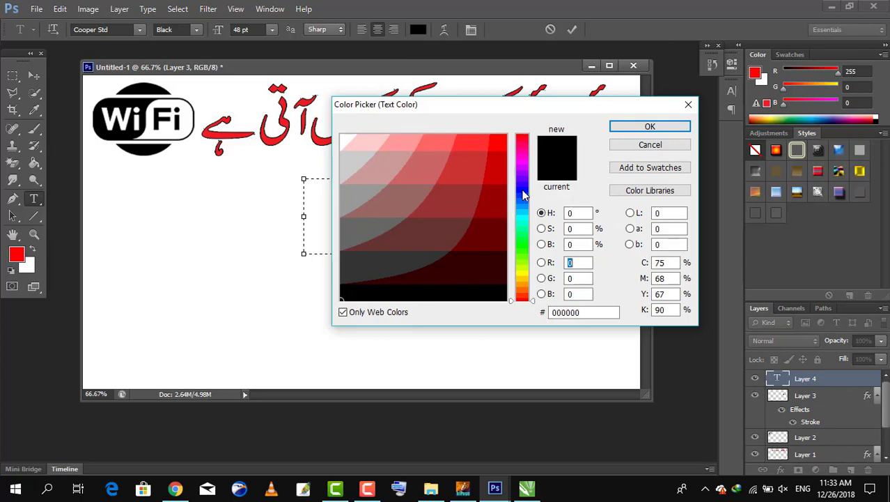
{"action": "left_click", "coordinate": [523, 190]}
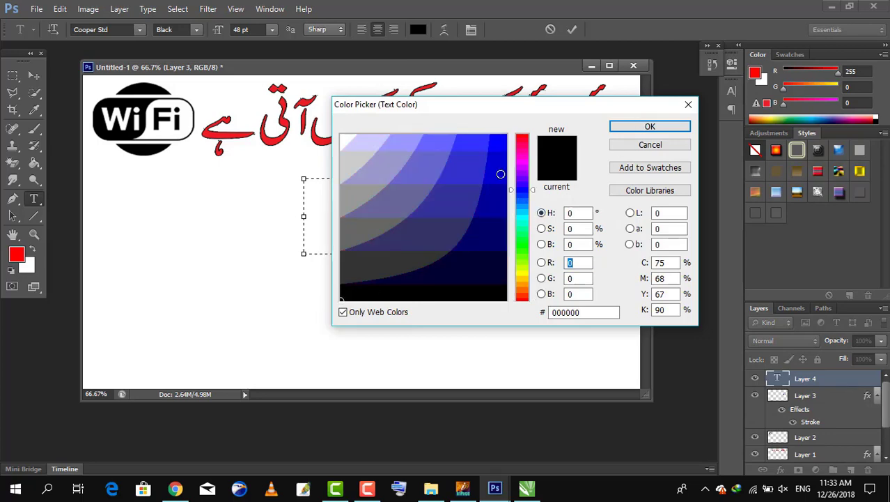
{"action": "left_click", "coordinate": [501, 174]}
{"action": "left_click", "coordinate": [650, 126]}
{"action": "type", "text": "WiFi"}
Tighten the text box around "WiFi", enlarge the word and position it beside the blue line.
{"action": "left_click_drag", "start_coordinate": [445, 253], "coordinate": [361, 202]}
{"action": "left_click", "coordinate": [34, 75]}
{"action": "left_click_drag", "start_coordinate": [360, 202], "coordinate": [446, 239]}
{"action": "left_click_drag", "start_coordinate": [375, 238], "coordinate": [341, 212]}
{"action": "left_click", "coordinate": [34, 75]}
Stretch the blue Urdu line leftward toward the word "WiFi" and apply the transformation.
{"action": "left_click", "coordinate": [519, 211]}
{"action": "left_click_drag", "start_coordinate": [445, 164], "coordinate": [400, 165]}
{"action": "left_click", "coordinate": [34, 75]}
{"action": "left_click", "coordinate": [358, 202]}
{"action": "left_click", "coordinate": [34, 76]}
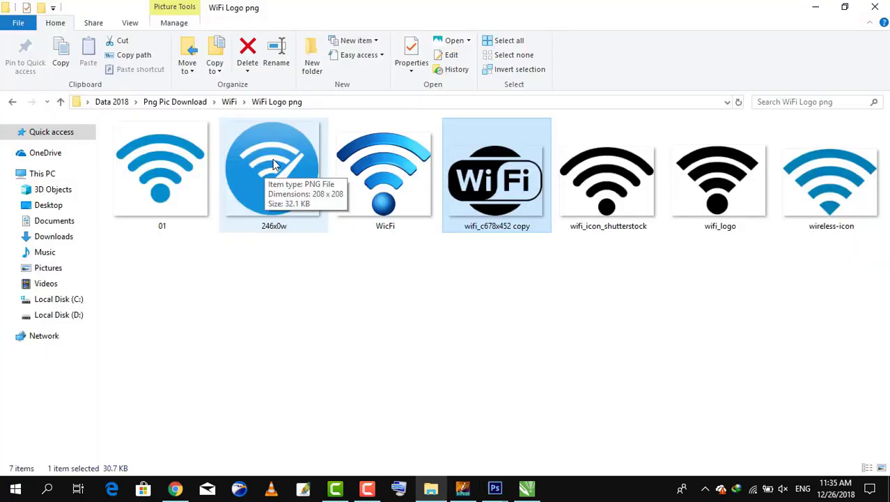
Open the 246x0w logo image in Photoshop and float it in its own enlarged window.
{"action": "left_click_drag", "start_coordinate": [273, 159], "coordinate": [22, 383]}
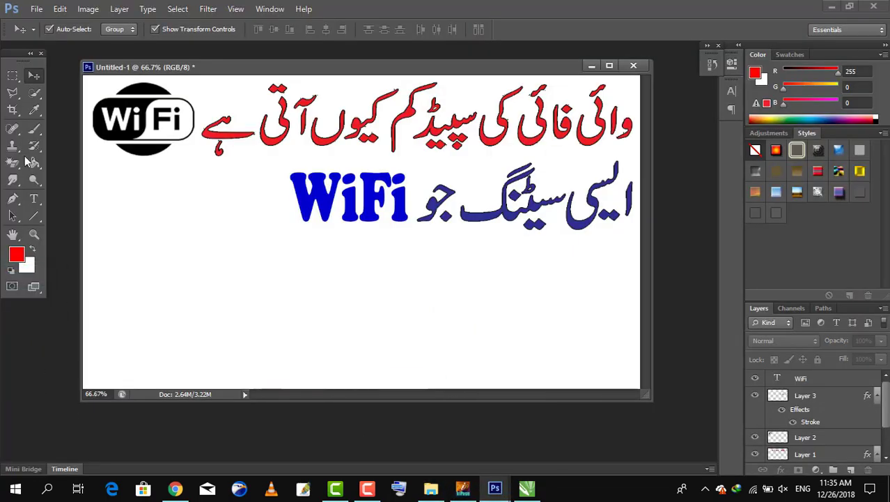
{"action": "right_click", "coordinate": [81, 54]}
{"action": "right_click", "coordinate": [81, 55]}
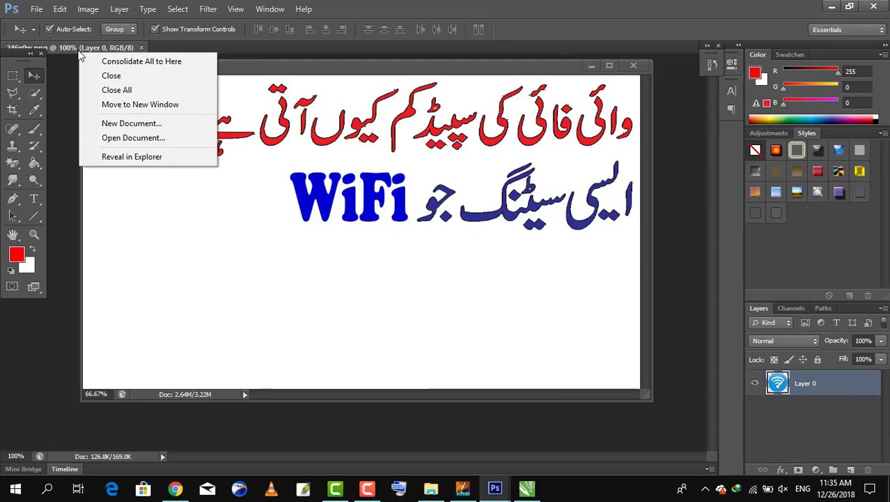
{"action": "left_click", "coordinate": [176, 102]}
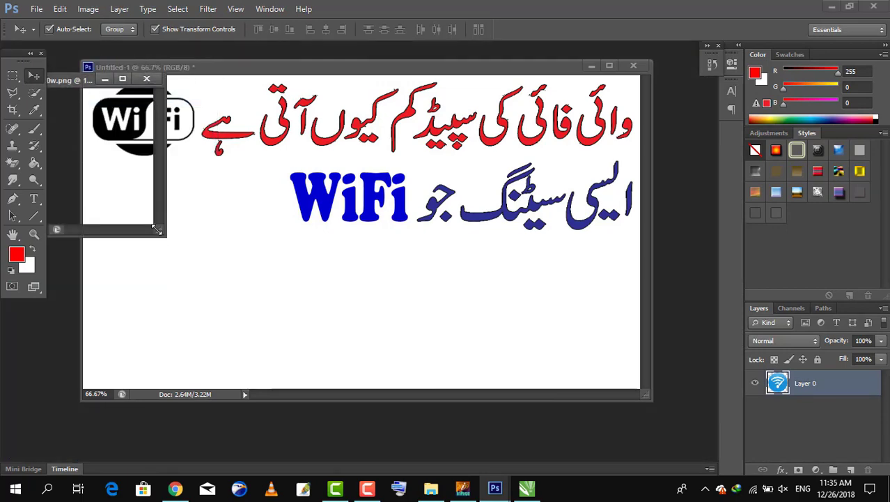
{"action": "left_click_drag", "start_coordinate": [157, 230], "coordinate": [184, 267]}
Bring the round blue WiFi logo into the design, scale it down and place it beside the word "WiFi".
{"action": "left_click_drag", "start_coordinate": [119, 184], "coordinate": [223, 219]}
{"action": "left_click_drag", "start_coordinate": [221, 187], "coordinate": [221, 232]}
{"action": "left_click_drag", "start_coordinate": [266, 255], "coordinate": [210, 255]}
{"action": "mouse_move", "coordinate": [192, 255]}
{"action": "left_mouse_down"}
{"action": "mouse_move", "coordinate": [259, 195]}
{"action": "mouse_move", "coordinate": [220, 196]}
{"action": "left_mouse_up"}
Apply the stroke style to the word "WiFi" and to the round blue logo.
{"action": "left_click", "coordinate": [34, 76]}
{"action": "left_click", "coordinate": [392, 198]}
{"action": "left_click", "coordinate": [338, 202]}
{"action": "left_click", "coordinate": [797, 150]}
{"action": "left_click", "coordinate": [257, 196]}
{"action": "left_click", "coordinate": [797, 150]}
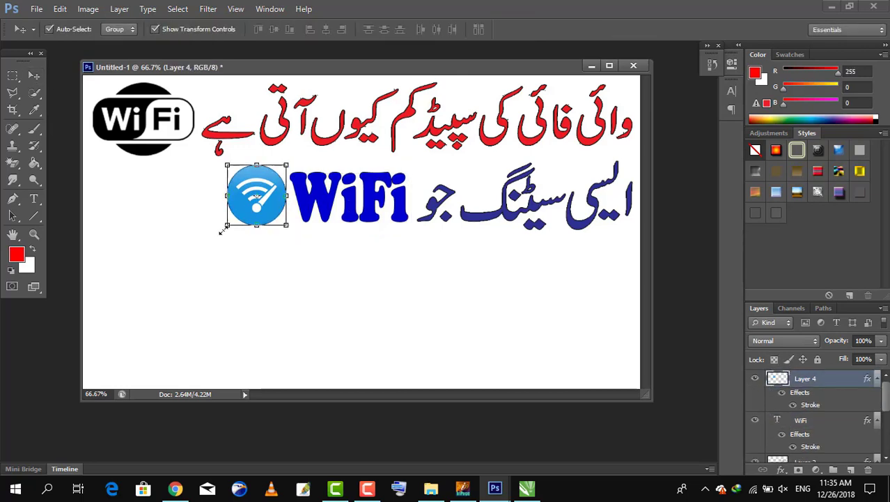
Reduce the round blue logo's height slightly and apply the transformation.
{"action": "left_click_drag", "start_coordinate": [257, 165], "coordinate": [257, 168]}
{"action": "left_click", "coordinate": [34, 76]}
{"action": "key", "text": "Return"}
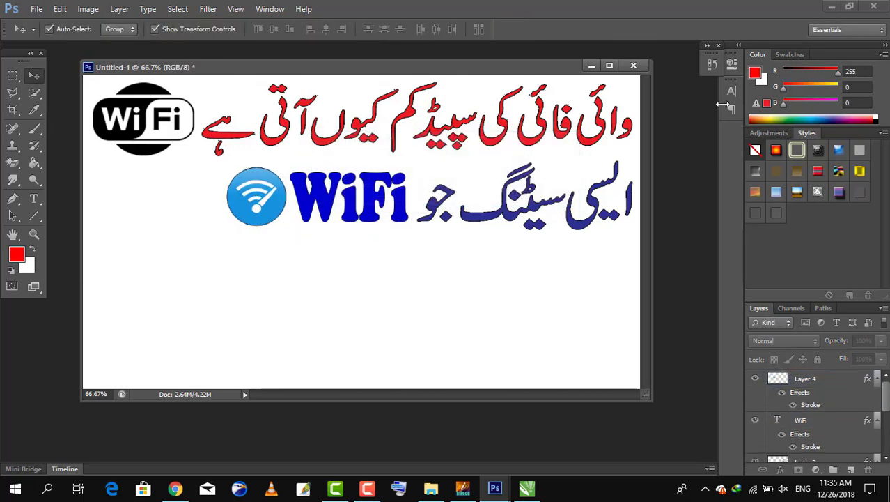
Switch to InPage and close the Untitled-4 document without saving it.
{"action": "left_click", "coordinate": [835, 7]}
{"action": "left_click", "coordinate": [495, 489]}
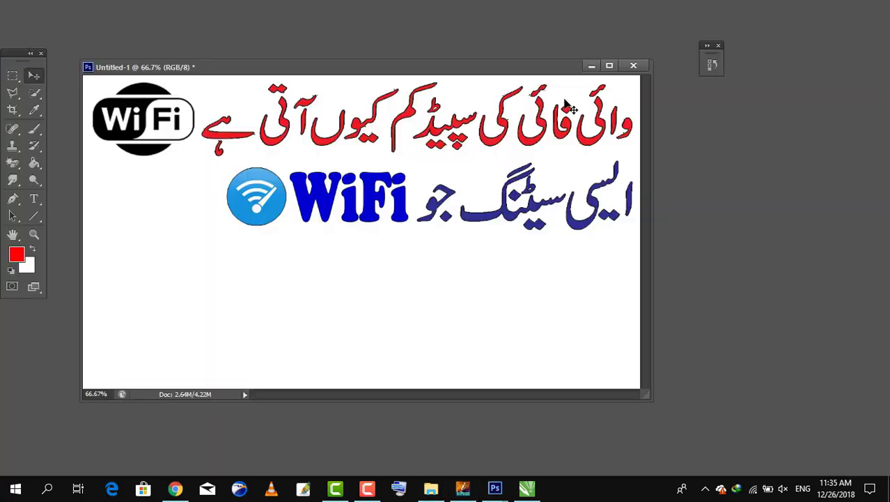
{"action": "left_click", "coordinate": [830, 6]}
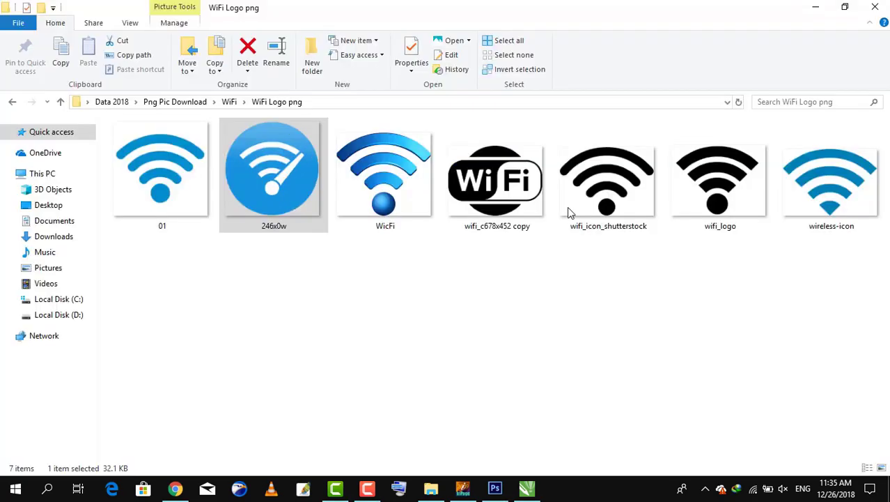
{"action": "left_click", "coordinate": [464, 489]}
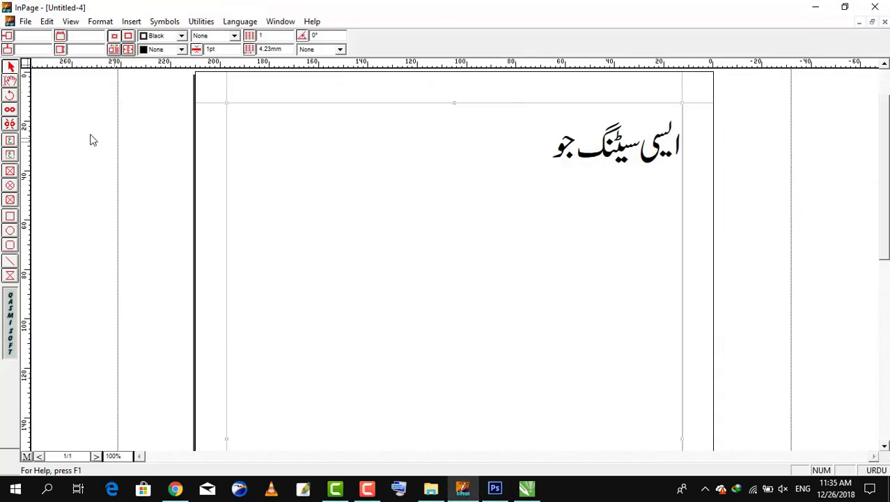
{"action": "left_click", "coordinate": [884, 23]}
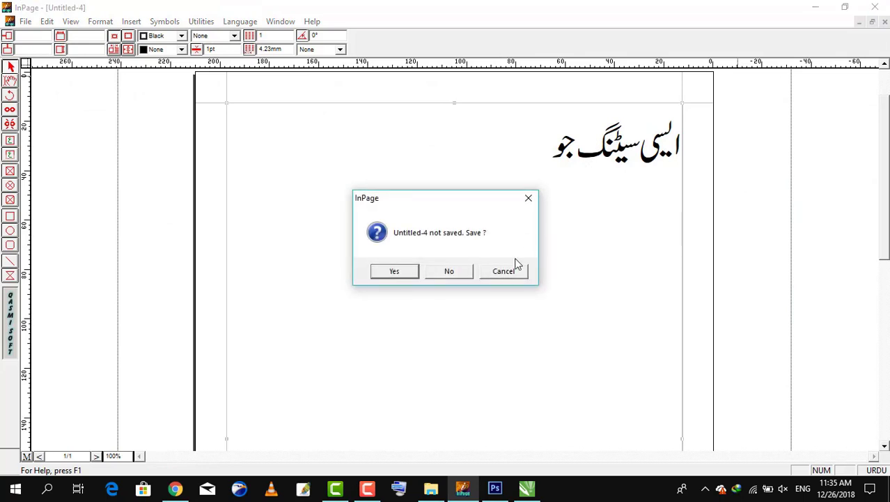
{"action": "left_click", "coordinate": [452, 271]}
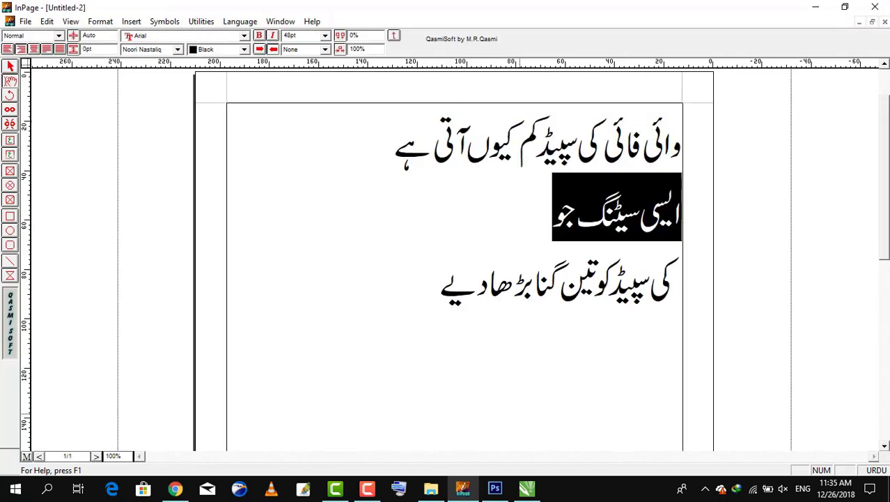
Switch to CorelDRAW and delete the blue line ایسی سیٹنگ جو from the page.
{"action": "left_click", "coordinate": [529, 490]}
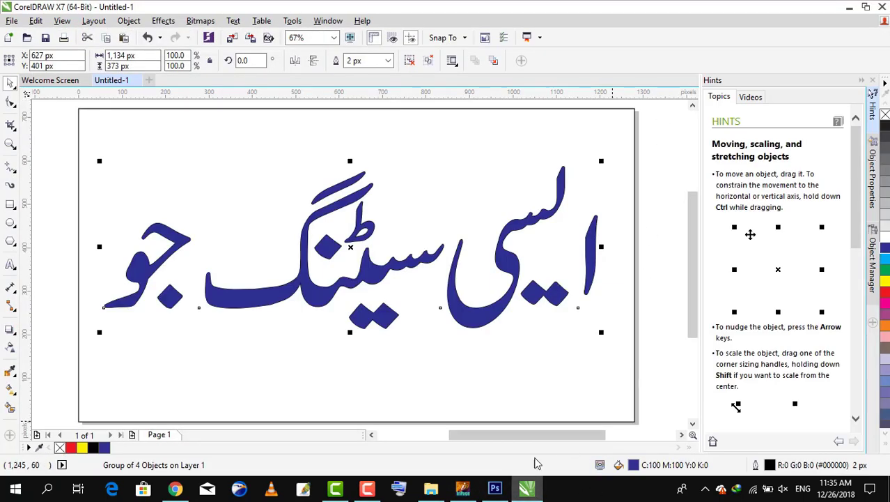
{"action": "right_click", "coordinate": [589, 243]}
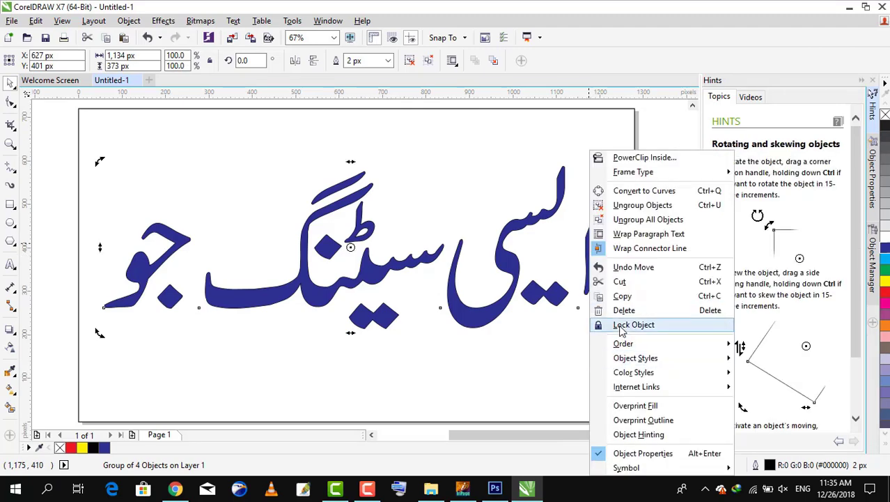
{"action": "left_click", "coordinate": [618, 309]}
Return to InPage and copy the third Urdu line of Untitled-2, کی سپیڈ کو تین گنا بڑھا دیے.
{"action": "left_click", "coordinate": [853, 7]}
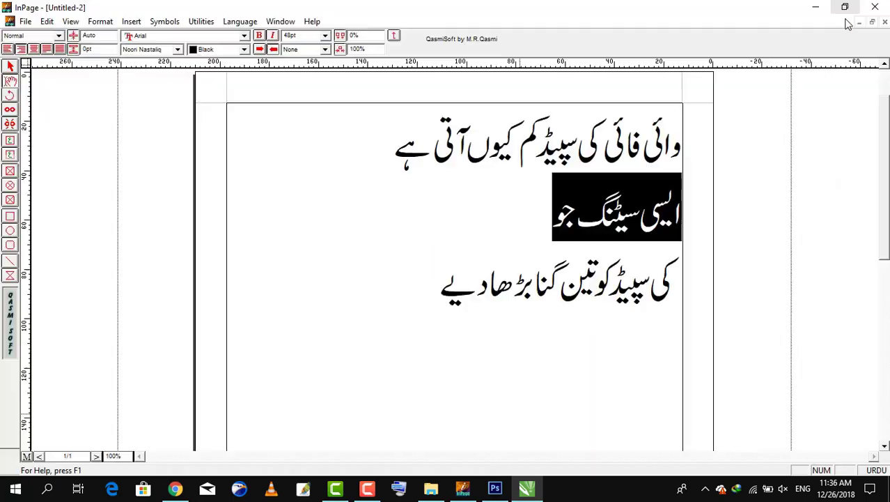
{"action": "left_click_drag", "start_coordinate": [438, 278], "coordinate": [695, 292]}
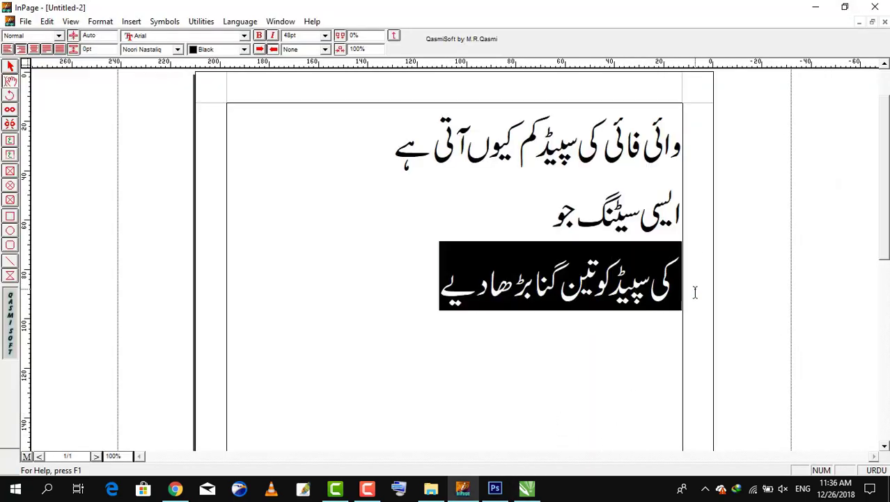
{"action": "right_click", "coordinate": [641, 275]}
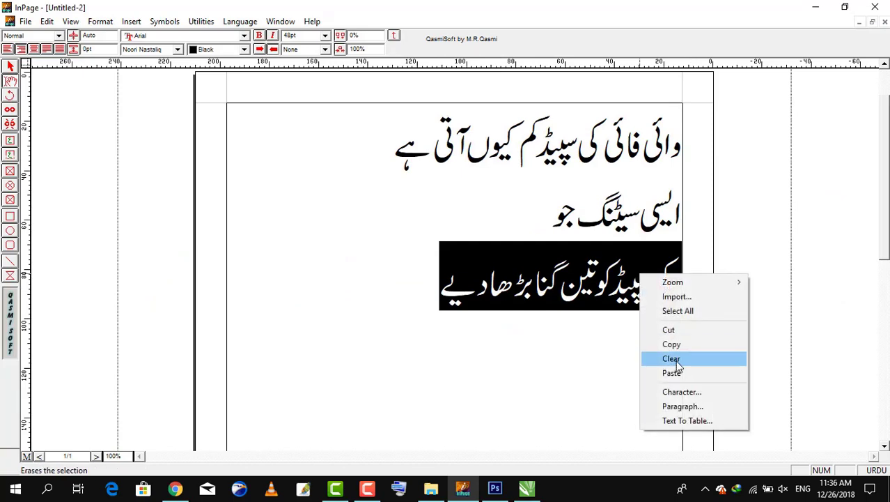
{"action": "left_click", "coordinate": [671, 344]}
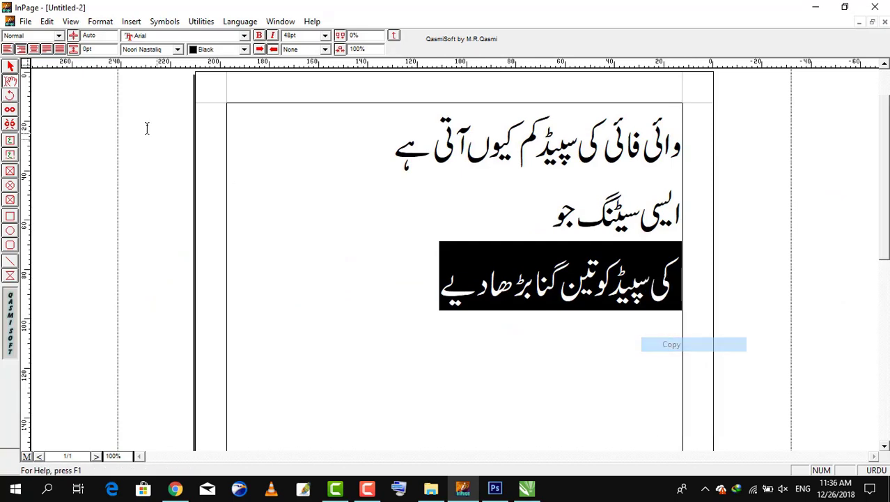
Create a new InPage document with the default settings and paste the copied Urdu line into it.
{"action": "left_click", "coordinate": [46, 21]}
{"action": "mouse_move", "coordinate": [25, 21]}
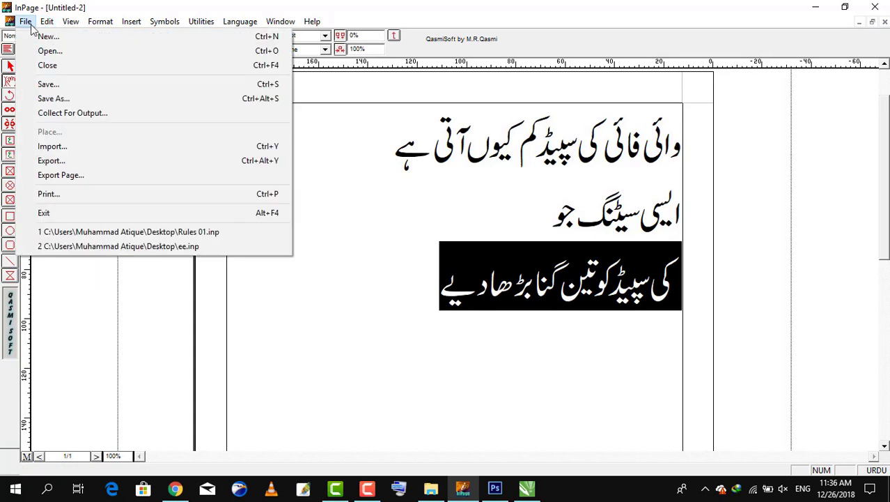
{"action": "left_click", "coordinate": [51, 41]}
{"action": "left_click", "coordinate": [544, 201]}
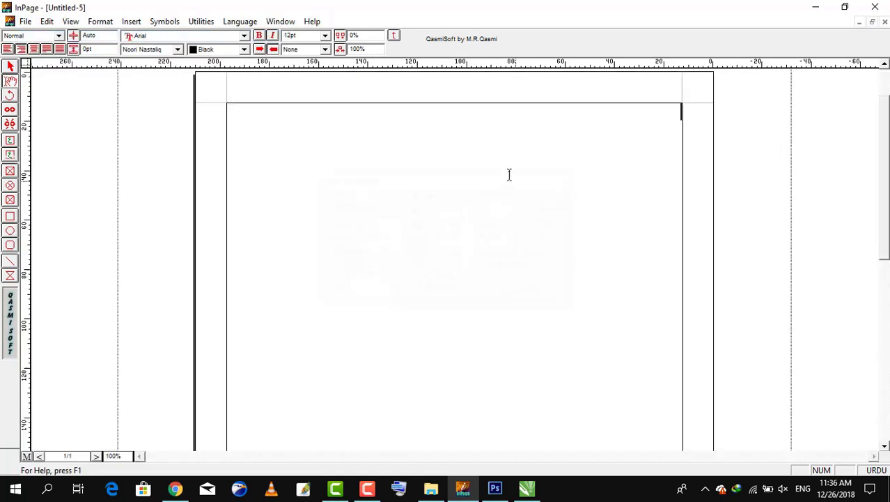
{"action": "left_click", "coordinate": [508, 173]}
{"action": "key", "text": "ctrl+v"}
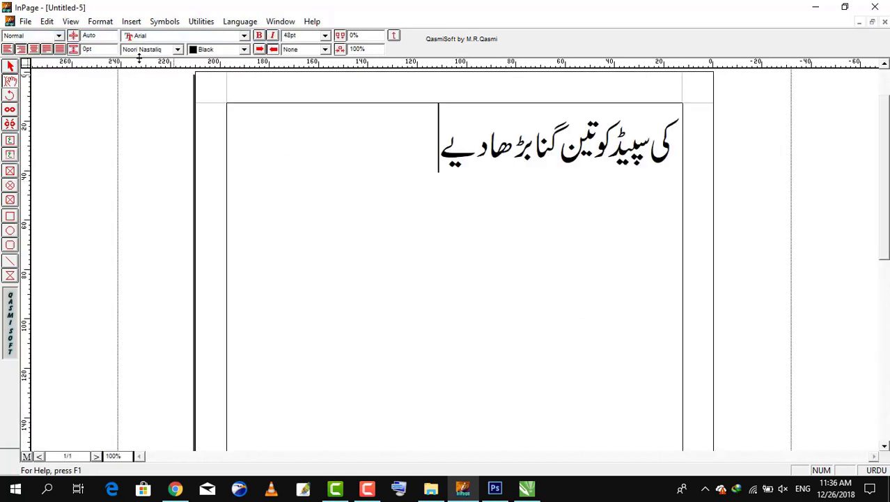
Copy the text frame holding the third Urdu line and paste it onto the empty CorelDRAW page.
{"action": "left_click", "coordinate": [9, 66]}
{"action": "left_click", "coordinate": [411, 235]}
{"action": "right_click", "coordinate": [417, 229]}
{"action": "left_click", "coordinate": [492, 283]}
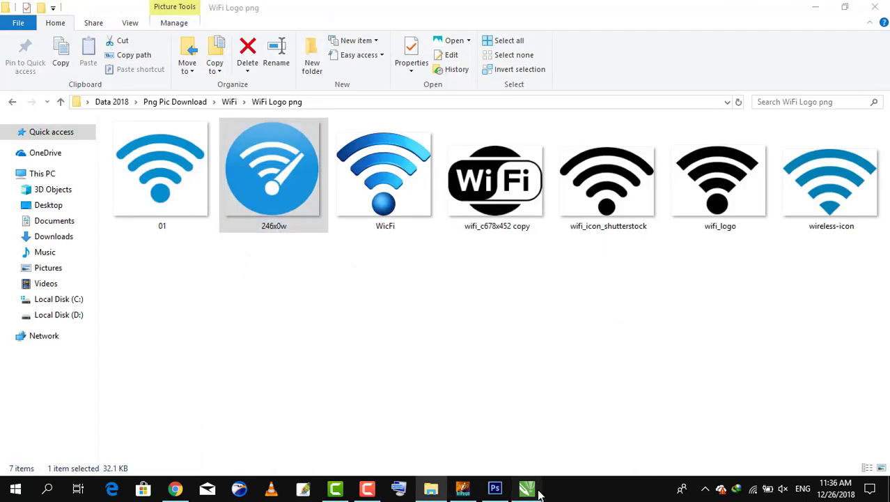
{"action": "left_click", "coordinate": [527, 487]}
{"action": "right_click", "coordinate": [56, 212]}
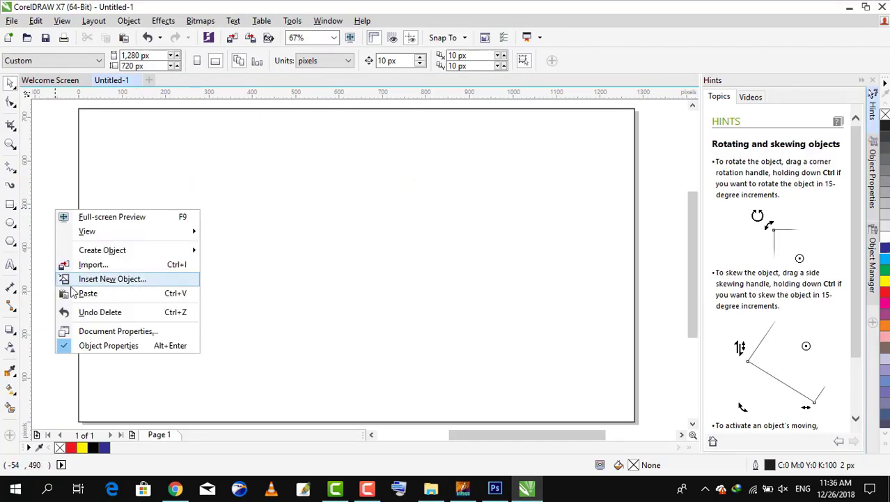
{"action": "left_click", "coordinate": [75, 291]}
Scale the pasted Urdu line down to about 1,184 × 228 px and position it within the page.
{"action": "key", "text": "F4"}
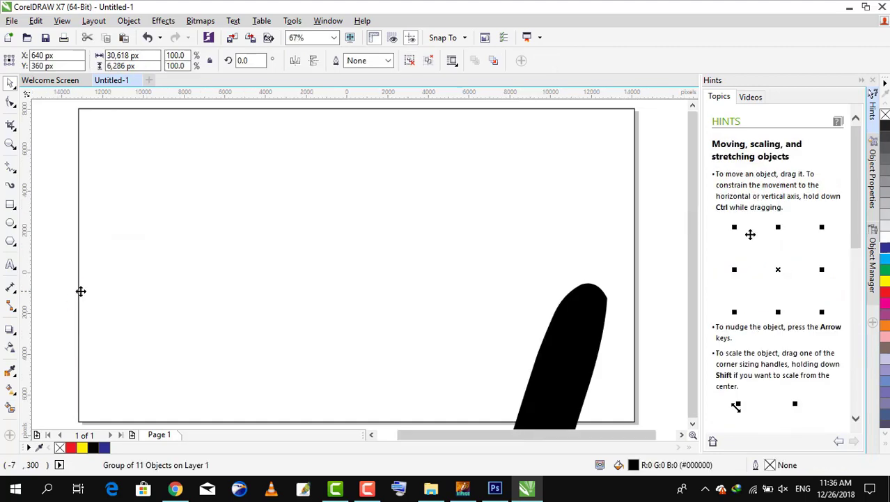
{"action": "left_click_drag", "start_coordinate": [673, 332], "coordinate": [363, 279]}
{"action": "key", "text": "F4"}
{"action": "left_click_drag", "start_coordinate": [323, 267], "coordinate": [341, 278]}
{"action": "key", "text": "F4"}
{"action": "left_click_drag", "start_coordinate": [587, 249], "coordinate": [619, 249]}
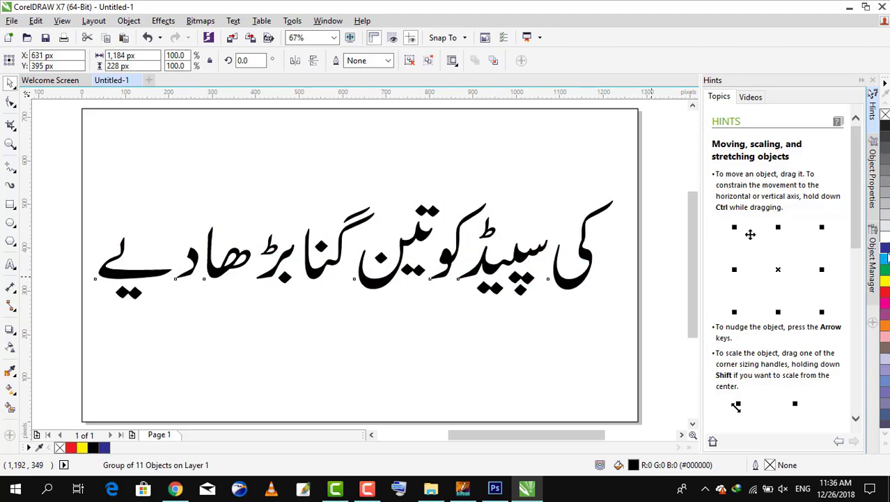
Fill the Urdu line with blue (C100 M100 Y0 K0) and give it a 2 px black outline.
{"action": "left_click", "coordinate": [886, 248]}
{"action": "key", "text": "F12"}
{"action": "left_click", "coordinate": [362, 159]}
{"action": "left_click", "coordinate": [333, 200]}
{"action": "left_click", "coordinate": [400, 248]}
{"action": "key", "text": "Return"}
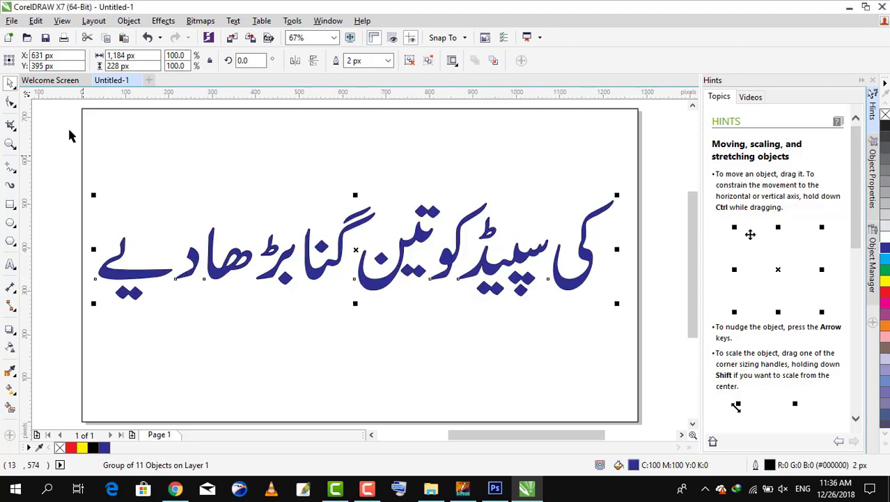
Export the page to the Desktop as a JPEG named 044444 with the default settings.
{"action": "left_click", "coordinate": [10, 21]}
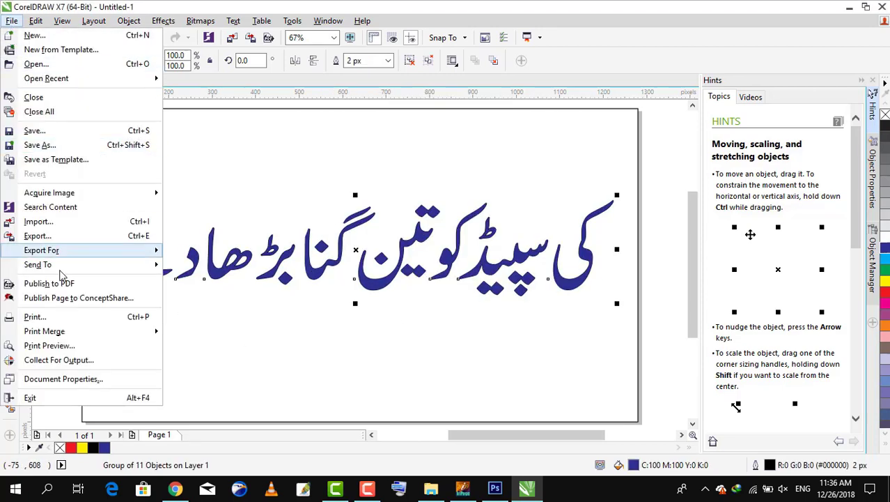
{"action": "left_click", "coordinate": [58, 237]}
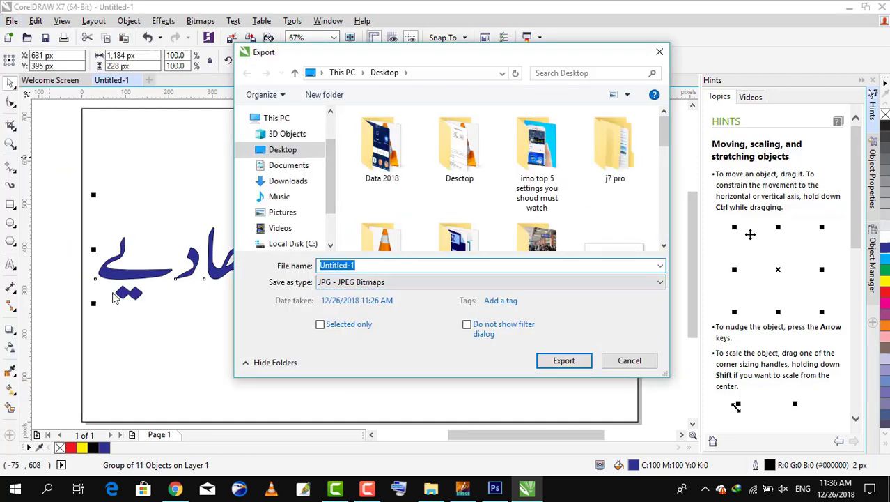
{"action": "type", "text": "044444"}
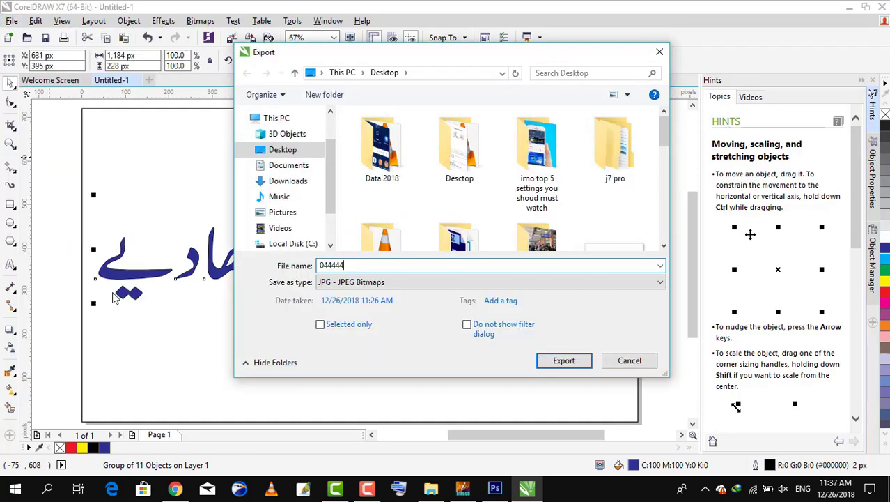
{"action": "left_click", "coordinate": [561, 361]}
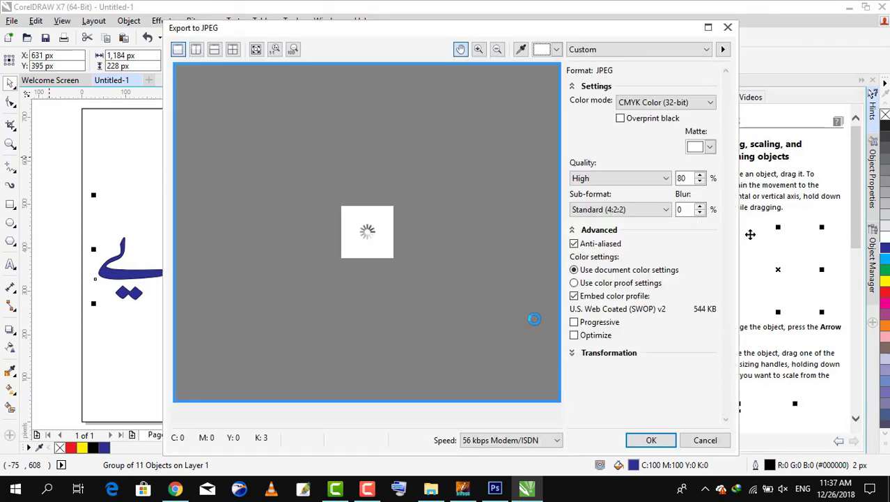
{"action": "left_click", "coordinate": [651, 439]}
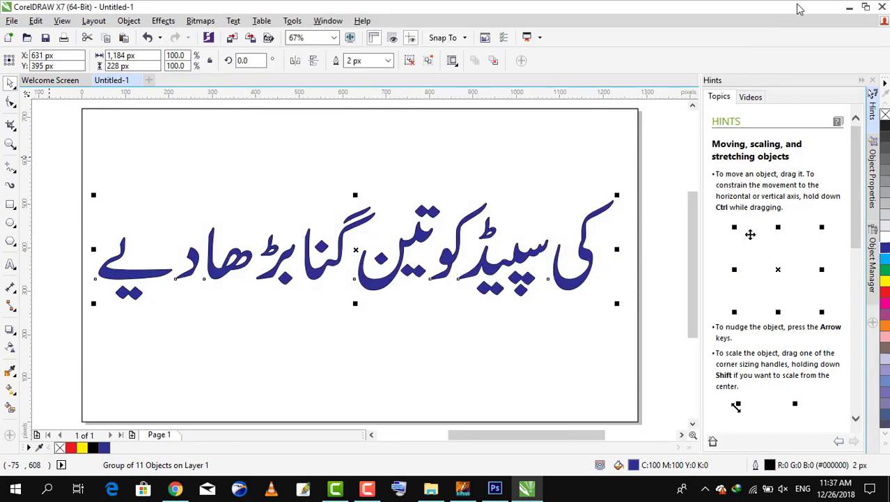
Open the exported 044444 image from the Desktop in Photoshop and float it in its own window.
{"action": "left_click", "coordinate": [850, 6]}
{"action": "left_click", "coordinate": [818, 8]}
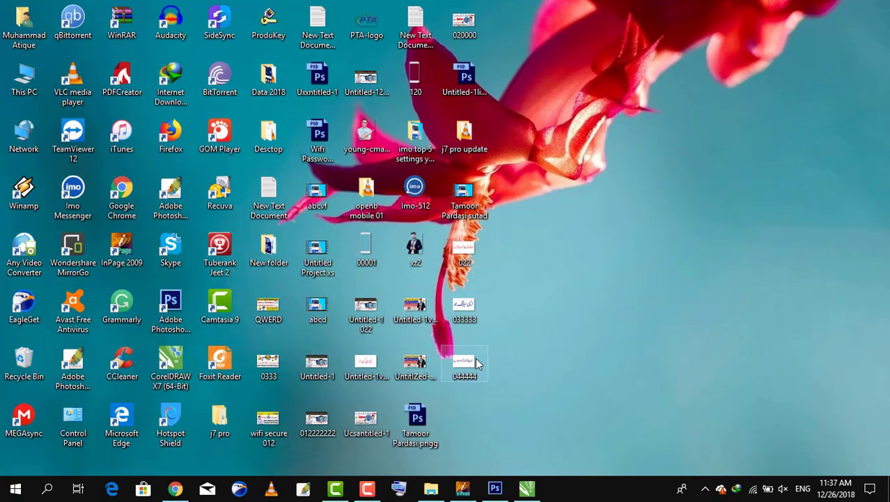
{"action": "left_click", "coordinate": [462, 487]}
{"action": "left_click", "coordinate": [816, 7]}
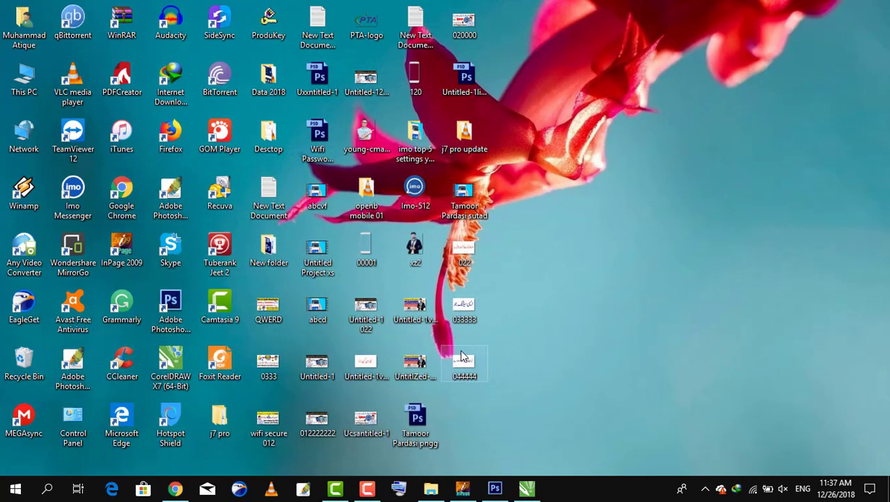
{"action": "left_click_drag", "start_coordinate": [486, 450], "coordinate": [88, 56]}
{"action": "right_click", "coordinate": [88, 48]}
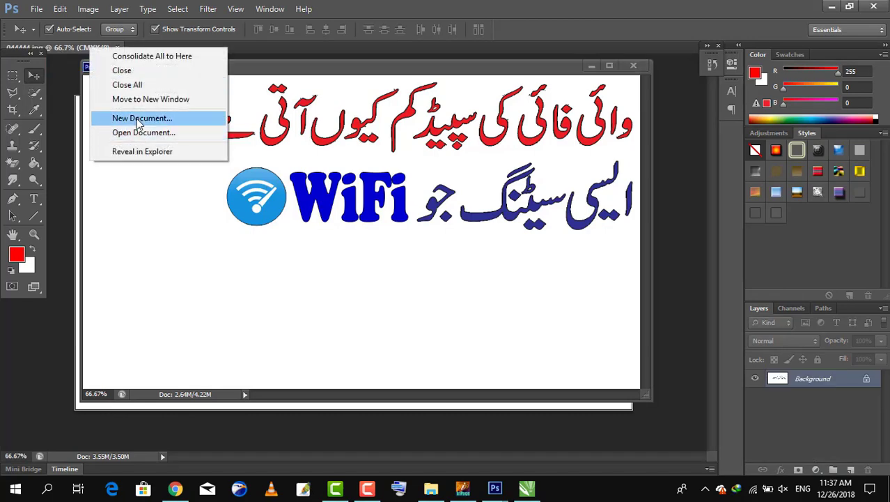
{"action": "left_click", "coordinate": [132, 102]}
Erase the white background of 044444.jpg with the Magic Eraser and move its window clear of the toolbox.
{"action": "left_click", "coordinate": [12, 162]}
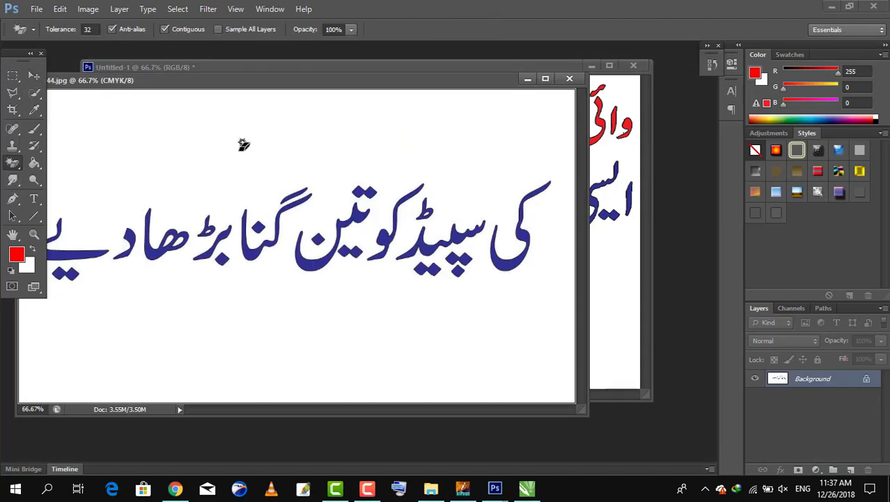
{"action": "left_click", "coordinate": [243, 143]}
{"action": "left_click_drag", "start_coordinate": [294, 84], "coordinate": [361, 115]}
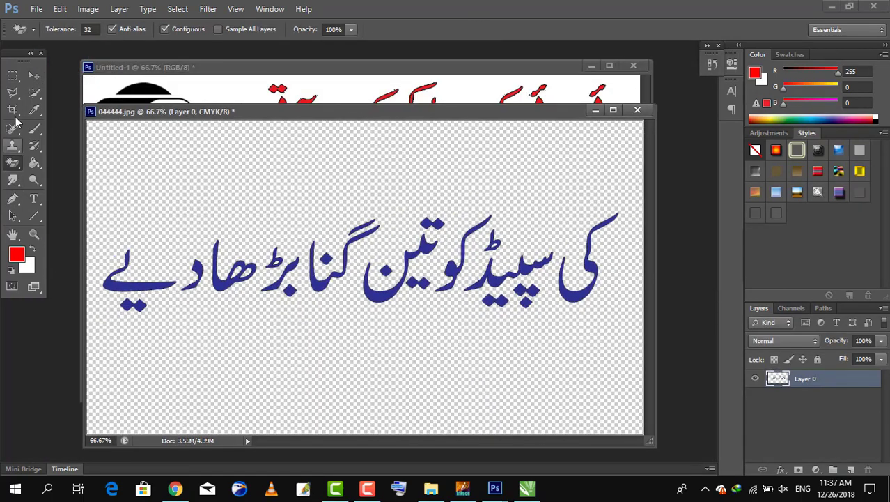
Crop 044444.jpg around the Urdu line and bring the line into the WiFi design as a new layer.
{"action": "left_click", "coordinate": [13, 110]}
{"action": "left_click_drag", "start_coordinate": [100, 175], "coordinate": [617, 317]}
{"action": "left_click_drag", "start_coordinate": [365, 207], "coordinate": [363, 279]}
{"action": "left_click", "coordinate": [34, 77]}
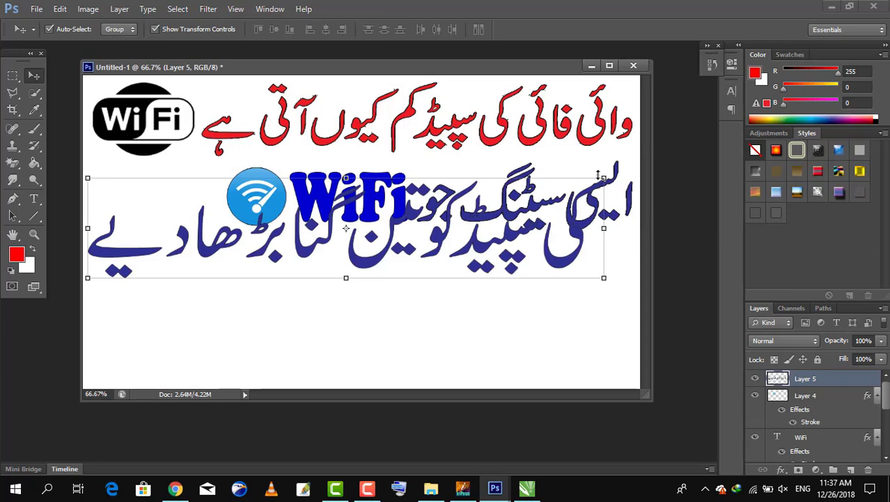
Scale the third Urdu line down, align it to the right under the second line, and apply the stroke style to it.
{"action": "left_click_drag", "start_coordinate": [606, 178], "coordinate": [598, 272]}
{"action": "left_click_drag", "start_coordinate": [500, 287], "coordinate": [288, 321]}
{"action": "left_click_drag", "start_coordinate": [473, 314], "coordinate": [481, 303]}
{"action": "left_click_drag", "start_coordinate": [296, 244], "coordinate": [287, 242]}
{"action": "key", "text": "Return"}
{"action": "left_click", "coordinate": [797, 149]}
{"action": "left_click_drag", "start_coordinate": [286, 276], "coordinate": [279, 277]}
{"action": "left_click", "coordinate": [34, 80]}
{"action": "key", "text": "Return"}
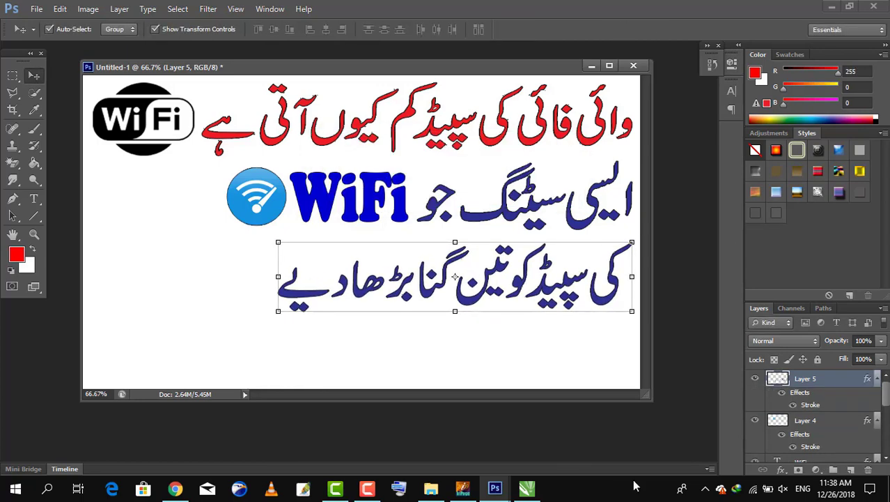
Open wifi_icon_shutterstock from the WiFi Logo png folder in Photoshop and float it in its own window.
{"action": "left_click", "coordinate": [429, 490]}
{"action": "left_click_drag", "start_coordinate": [632, 184], "coordinate": [85, 387]}
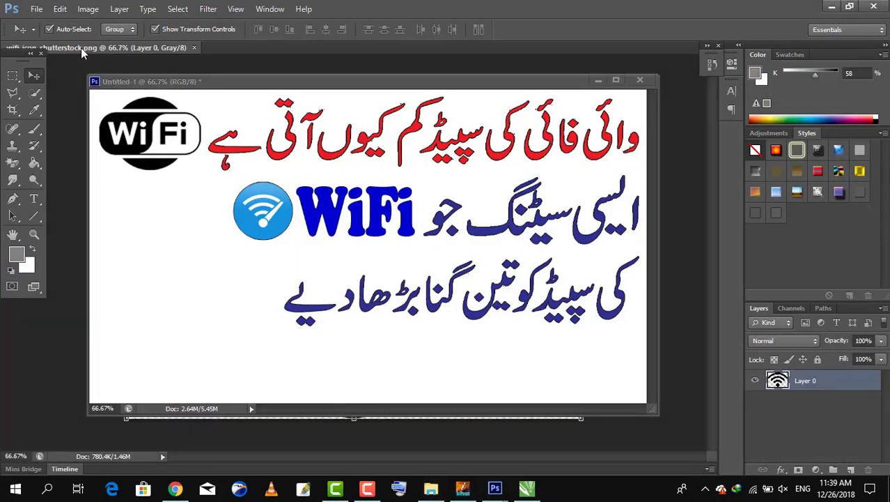
{"action": "right_click", "coordinate": [81, 47]}
{"action": "left_click", "coordinate": [121, 99]}
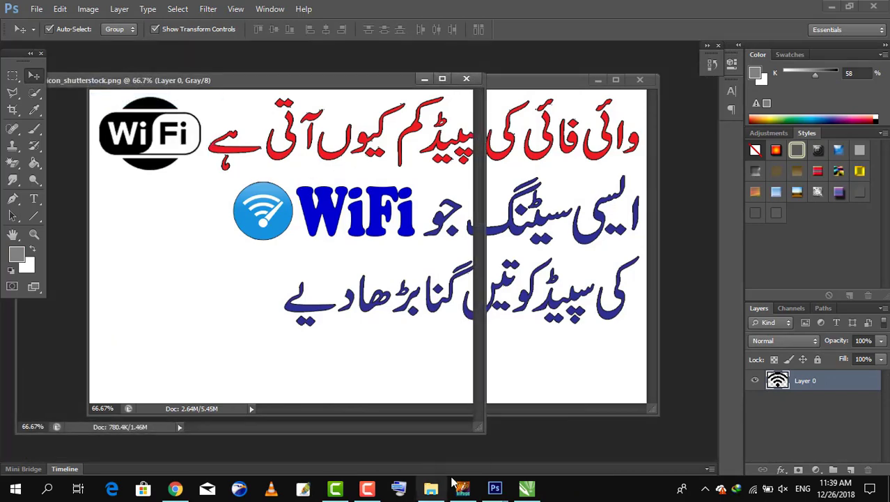
{"action": "left_click_drag", "start_coordinate": [482, 428], "coordinate": [496, 445]}
Bring the black WiFi icon into the design and scale it down in the lower-left area beside the third Urdu line.
{"action": "left_click_drag", "start_coordinate": [331, 210], "coordinate": [548, 350]}
{"action": "left_click_drag", "start_coordinate": [560, 268], "coordinate": [126, 279]}
{"action": "left_click_drag", "start_coordinate": [262, 246], "coordinate": [265, 226]}
{"action": "left_click_drag", "start_coordinate": [299, 400], "coordinate": [268, 401]}
{"action": "key", "text": "Return"}
{"action": "left_click_drag", "start_coordinate": [182, 401], "coordinate": [182, 377]}
{"action": "mouse_move", "coordinate": [193, 304]}
{"action": "left_mouse_down"}
{"action": "mouse_move", "coordinate": [187, 293]}
{"action": "mouse_move", "coordinate": [180, 318]}
{"action": "left_mouse_up"}
{"action": "key", "text": "Return"}
Enlarge the round blue WiFi logo slightly and shift the upper edge of the black WiFi icon up a little.
{"action": "left_click", "coordinate": [262, 215]}
{"action": "left_click_drag", "start_coordinate": [234, 239], "coordinate": [227, 244]}
{"action": "key", "text": "Return"}
{"action": "mouse_move", "coordinate": [191, 219]}
{"action": "left_mouse_down"}
{"action": "mouse_move", "coordinate": [183, 212]}
{"action": "mouse_move", "coordinate": [190, 211]}
{"action": "left_mouse_up"}
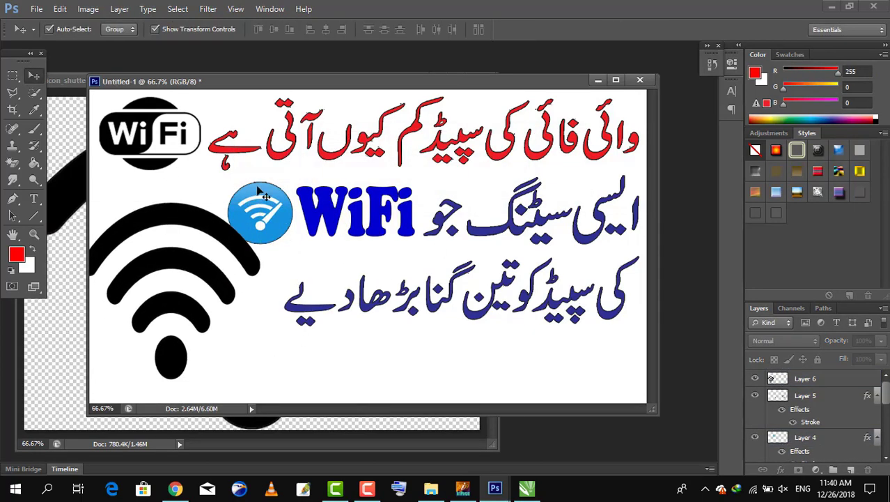
Stretch the third Urdu line slightly downward and further to the left.
{"action": "left_click", "coordinate": [485, 319]}
{"action": "left_click_drag", "start_coordinate": [484, 322], "coordinate": [484, 328]}
{"action": "left_click_drag", "start_coordinate": [284, 297], "coordinate": [266, 297]}
{"action": "key", "text": "Return"}
Shrink the round blue WiFi logo slightly from its lower-left corner.
{"action": "left_click", "coordinate": [263, 214]}
{"action": "left_click_drag", "start_coordinate": [228, 243], "coordinate": [235, 237]}
{"action": "key", "text": "Return"}
{"action": "left_click", "coordinate": [623, 304]}
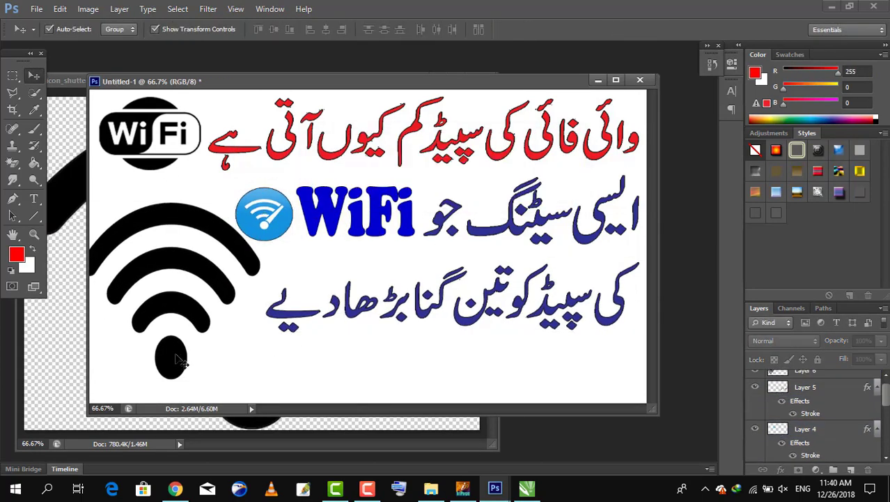
Open the flame PNG from the Fire folder of Png Pic Download in Photoshop and float it in its own window.
{"action": "left_click", "coordinate": [431, 490]}
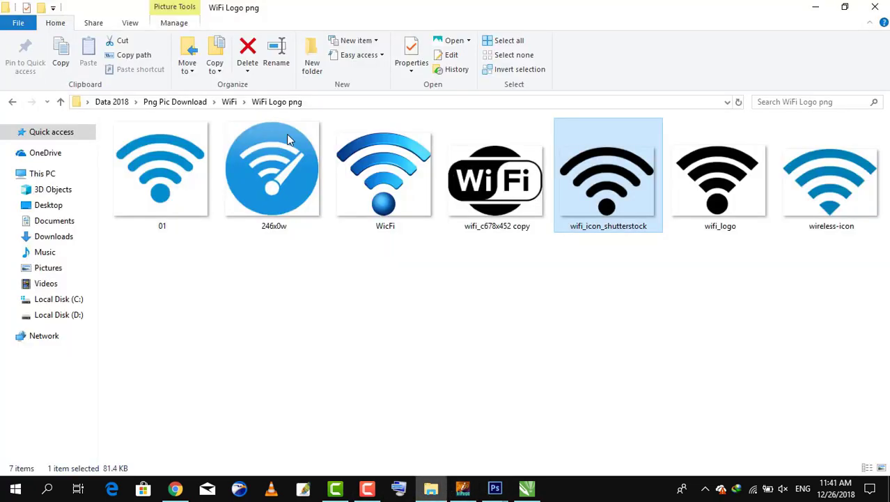
{"action": "left_click", "coordinate": [12, 102]}
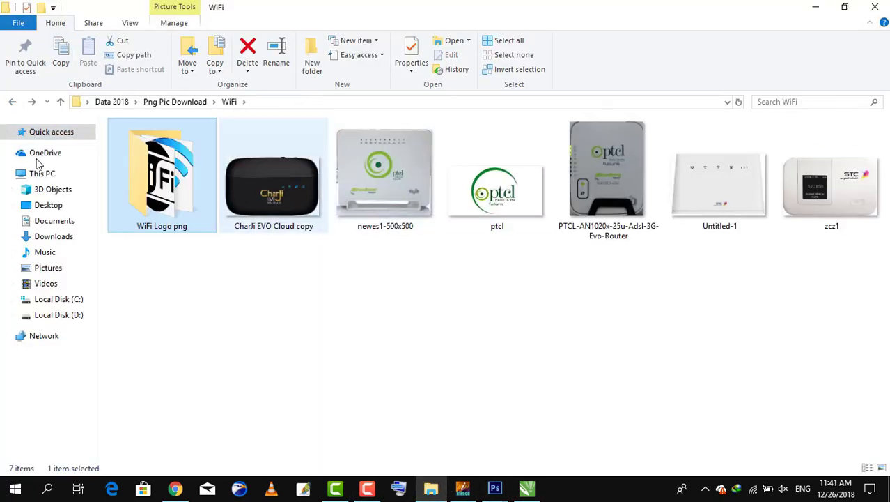
{"action": "left_click", "coordinate": [12, 103]}
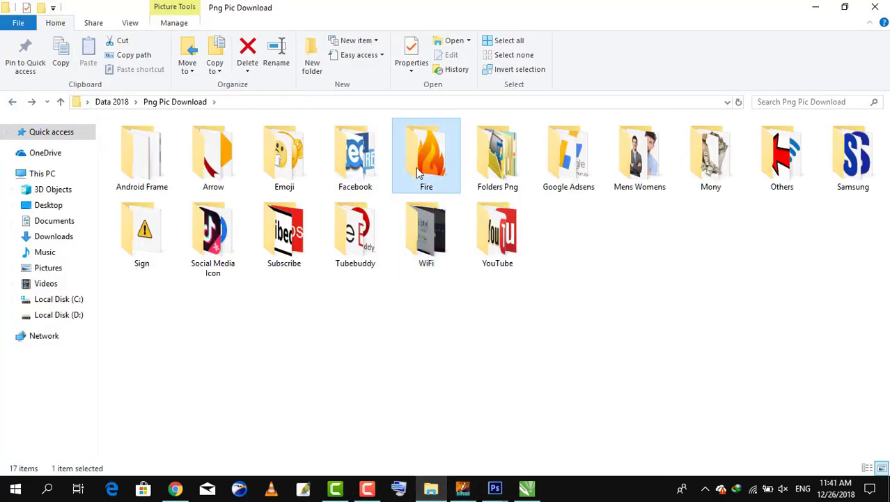
{"action": "double_click", "coordinate": [418, 165]}
{"action": "left_click_drag", "start_coordinate": [525, 362], "coordinate": [48, 402]}
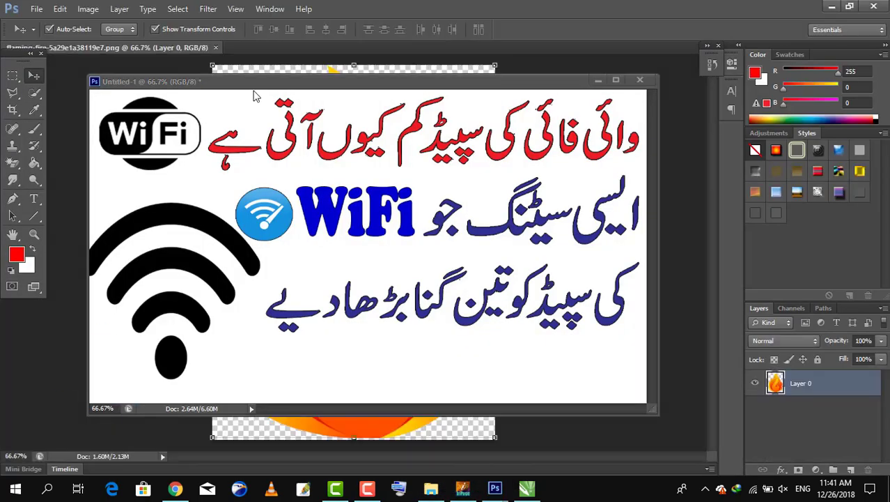
{"action": "right_click", "coordinate": [139, 47]}
{"action": "left_click", "coordinate": [167, 98]}
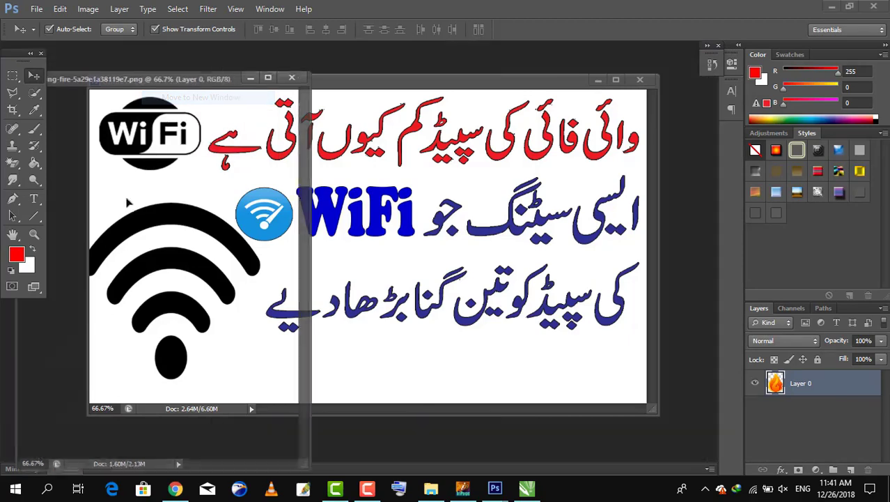
Bring the flame into the design and shrink it to a small icon at the left end of the third Urdu line.
{"action": "left_click_drag", "start_coordinate": [222, 291], "coordinate": [507, 253]}
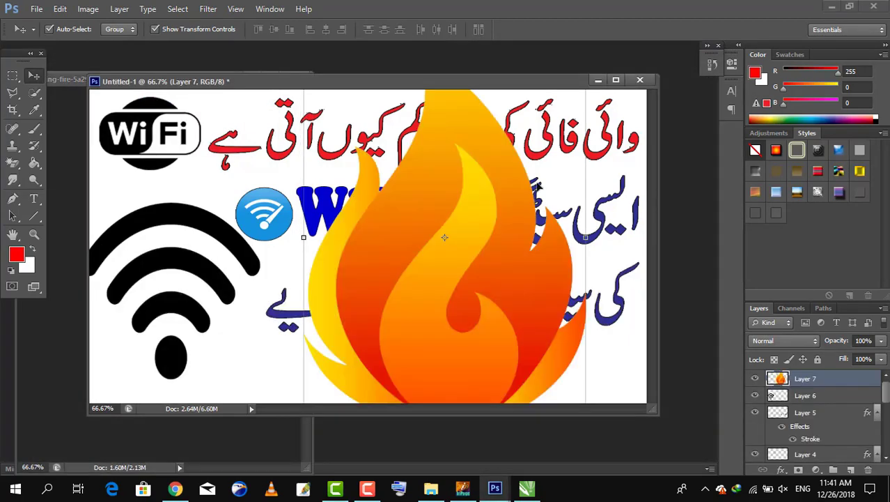
{"action": "left_click_drag", "start_coordinate": [508, 156], "coordinate": [424, 235]}
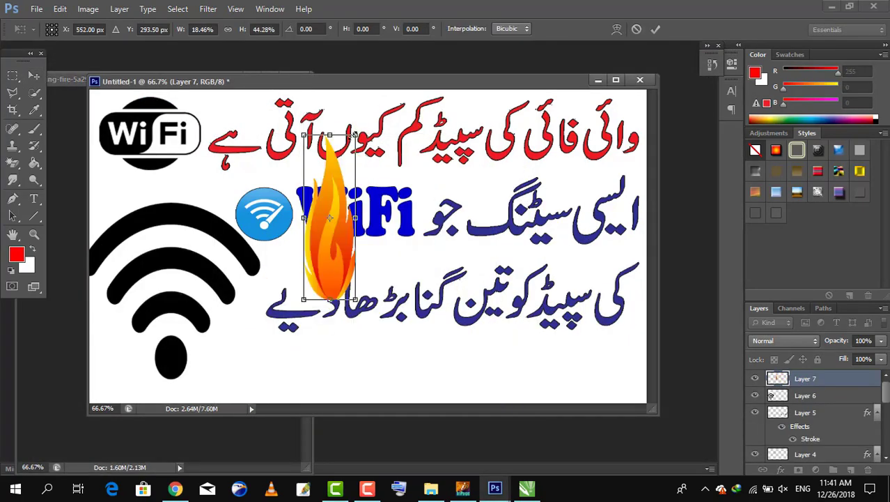
{"action": "left_click_drag", "start_coordinate": [355, 135], "coordinate": [257, 292]}
{"action": "key", "text": "Return"}
Resize the black WiFi icon to 98.54% width and 102.95% height and apply the transformation.
{"action": "left_click", "coordinate": [195, 212]}
{"action": "left_click_drag", "start_coordinate": [170, 379], "coordinate": [170, 384]}
{"action": "left_click", "coordinate": [33, 75]}
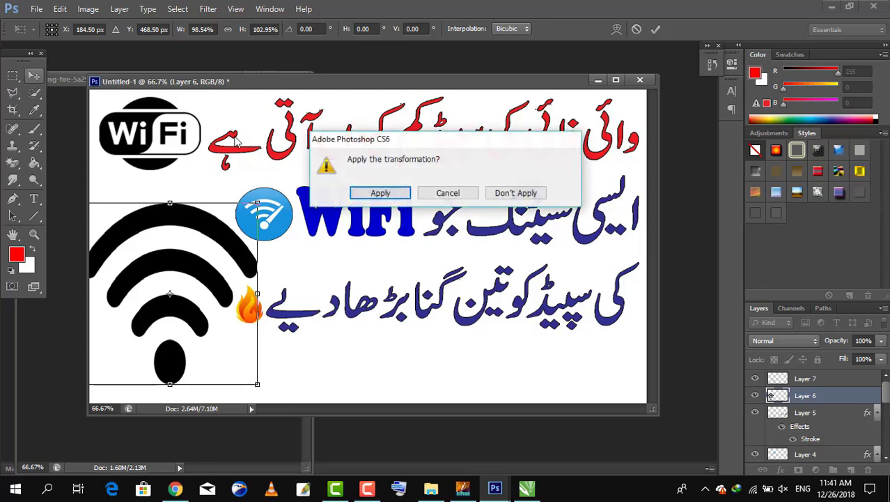
{"action": "left_click", "coordinate": [380, 194]}
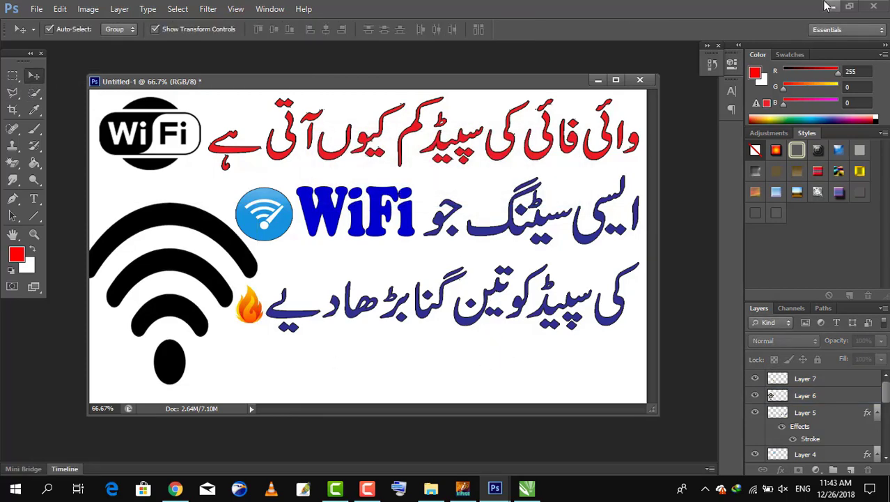
Switch to CorelDRAW and draw a yellow-filled rectangle of about 1,230 × 186 px across the page.
{"action": "left_click", "coordinate": [829, 6]}
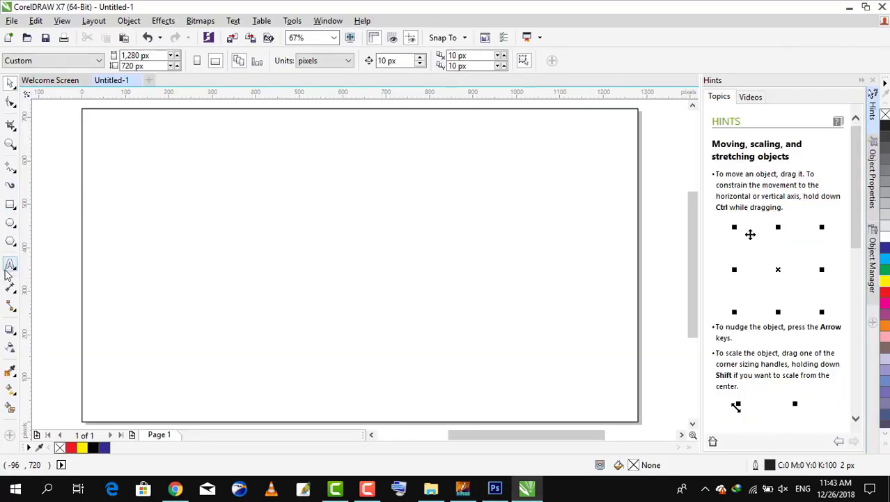
{"action": "left_click", "coordinate": [11, 204]}
{"action": "mouse_move", "coordinate": [97, 195]}
{"action": "left_mouse_down"}
{"action": "mouse_move", "coordinate": [577, 300]}
{"action": "mouse_move", "coordinate": [630, 284]}
{"action": "mouse_move", "coordinate": [628, 260]}
{"action": "mouse_move", "coordinate": [633, 276]}
{"action": "left_mouse_up"}
{"action": "left_click", "coordinate": [885, 281]}
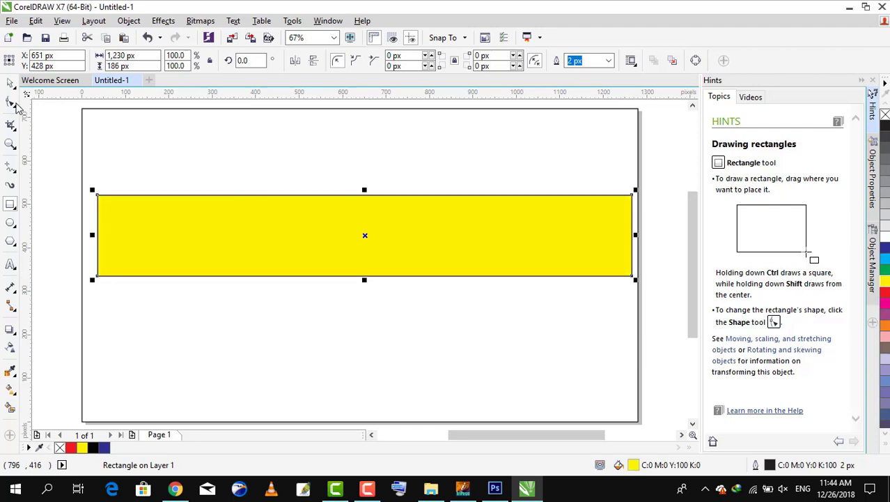
{"action": "left_click", "coordinate": [10, 84]}
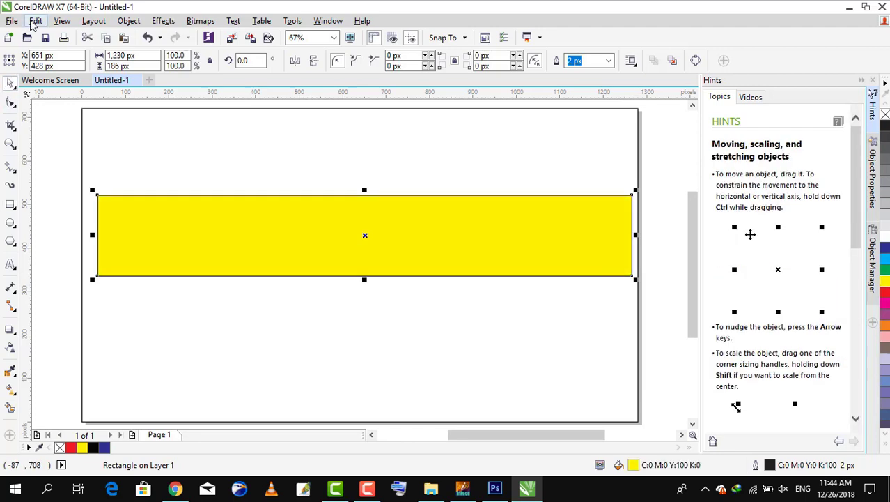
Export the page to the Desktop as a JPEG named Untitled-sva with the default settings.
{"action": "left_click", "coordinate": [32, 25]}
{"action": "mouse_move", "coordinate": [13, 22]}
{"action": "left_click", "coordinate": [18, 155]}
{"action": "left_click", "coordinate": [10, 19]}
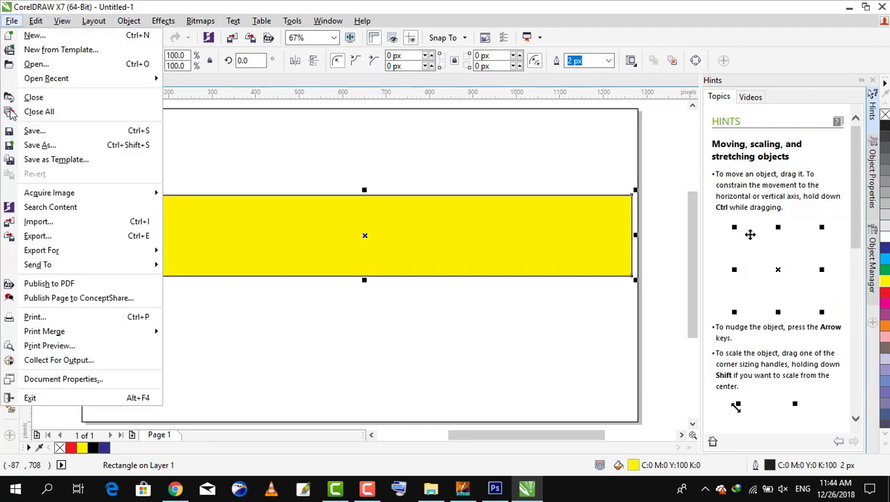
{"action": "left_click", "coordinate": [28, 237]}
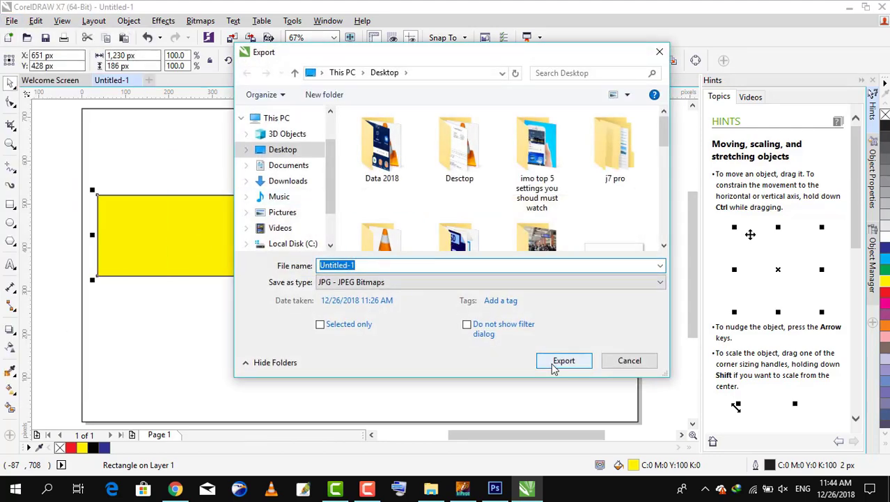
{"action": "left_click", "coordinate": [562, 361]}
{"action": "left_click", "coordinate": [526, 246]}
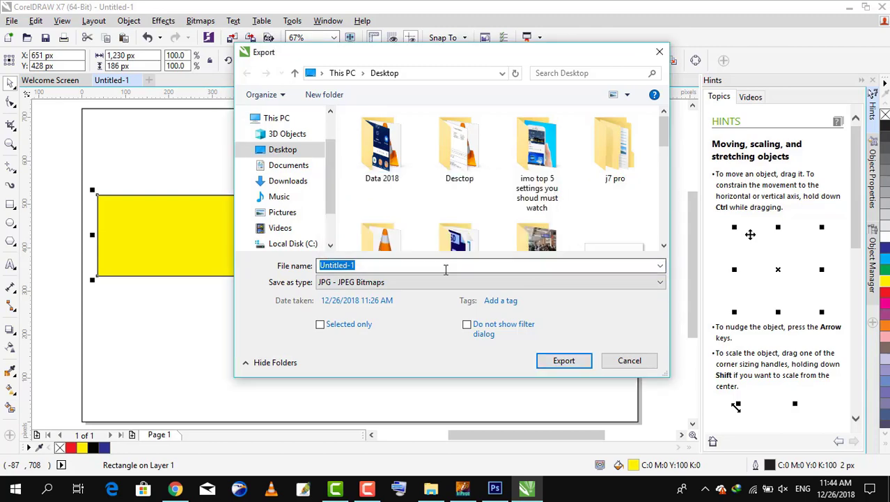
{"action": "left_click", "coordinate": [564, 361]}
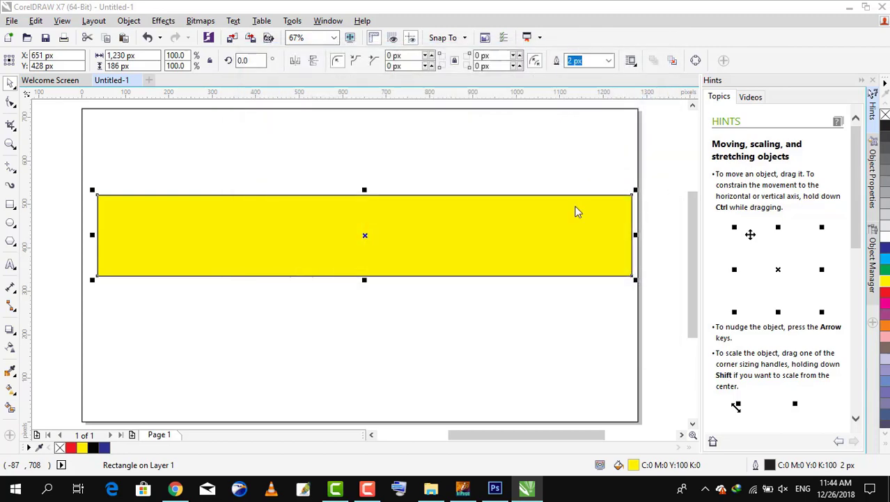
{"action": "left_click", "coordinate": [650, 441]}
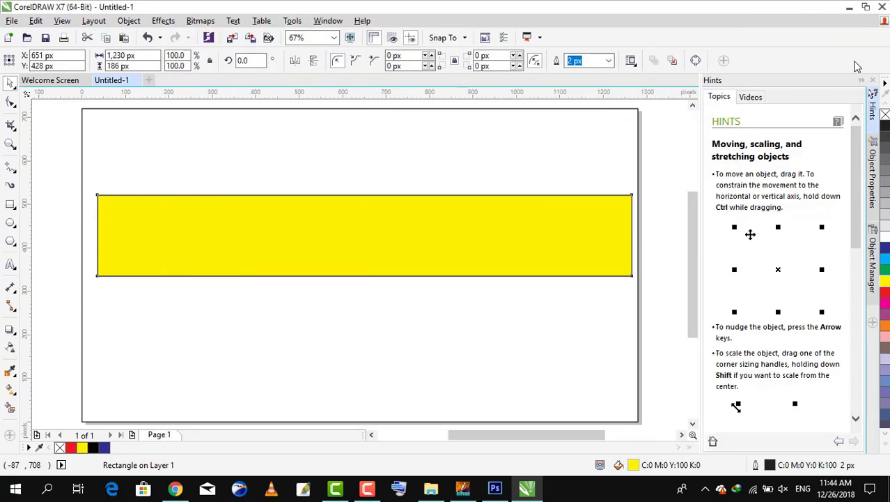
Open the exported Untitled-sva image from the Desktop in Photoshop and float it in its own window.
{"action": "left_click", "coordinate": [852, 8]}
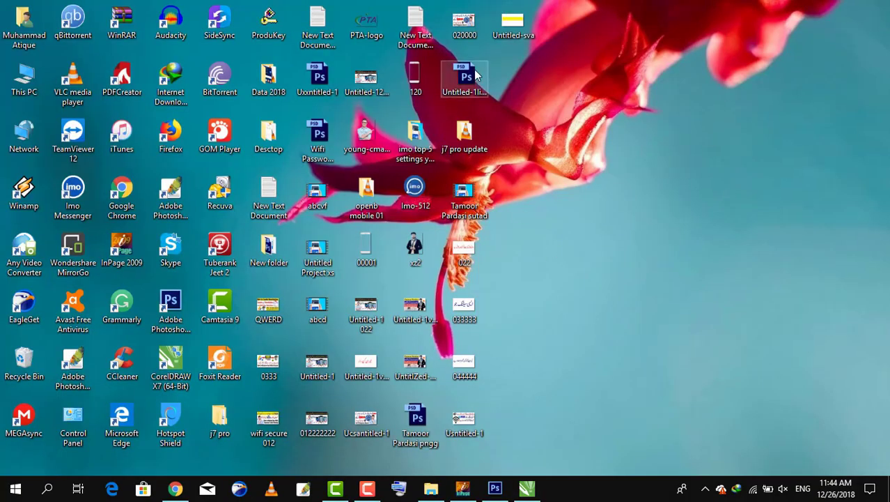
{"action": "left_click", "coordinate": [495, 488]}
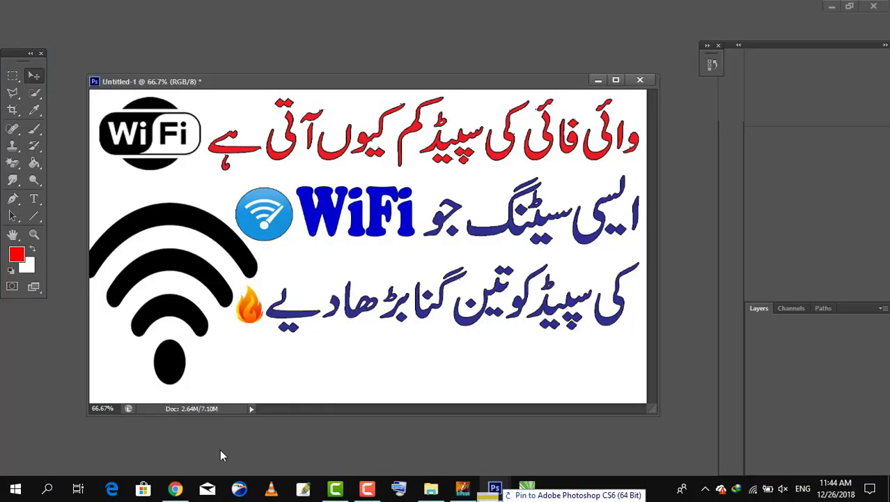
{"action": "left_click", "coordinate": [79, 47]}
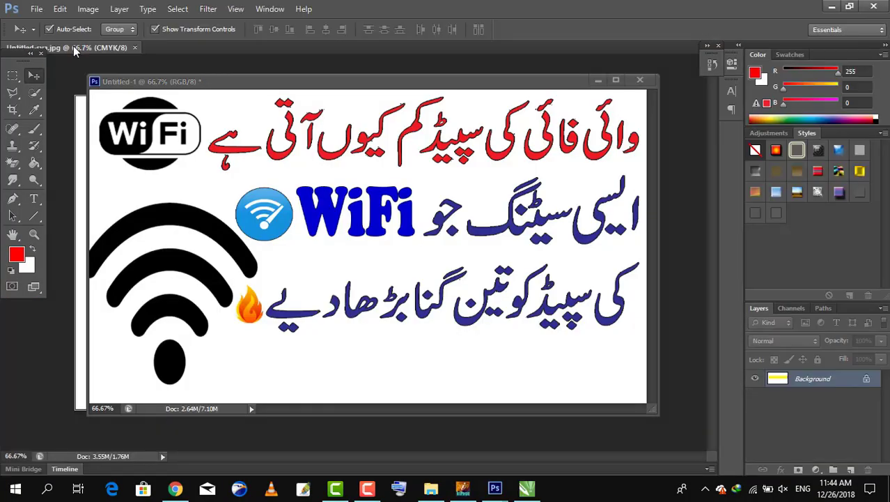
{"action": "right_click", "coordinate": [109, 55]}
{"action": "left_click", "coordinate": [139, 98]}
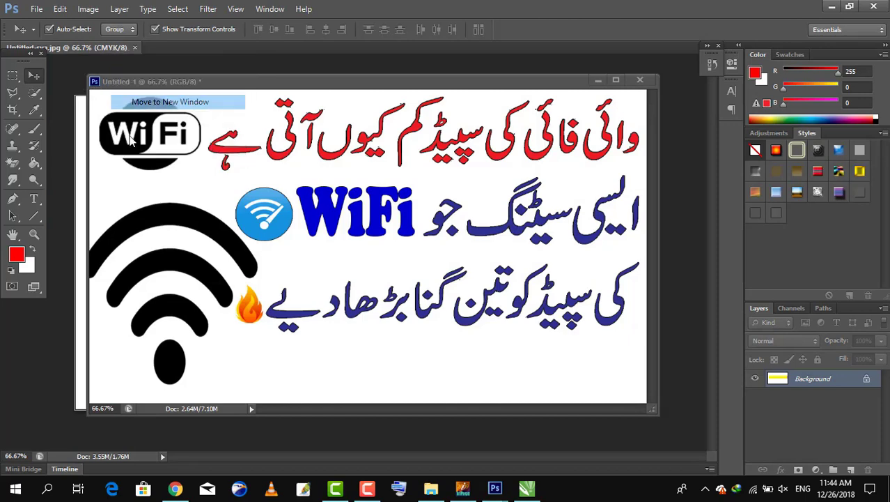
Erase the white background of Untitled-sva.jpg with the Magic Eraser and move its window clear of the toolbox.
{"action": "left_click", "coordinate": [13, 161]}
{"action": "left_click", "coordinate": [265, 139]}
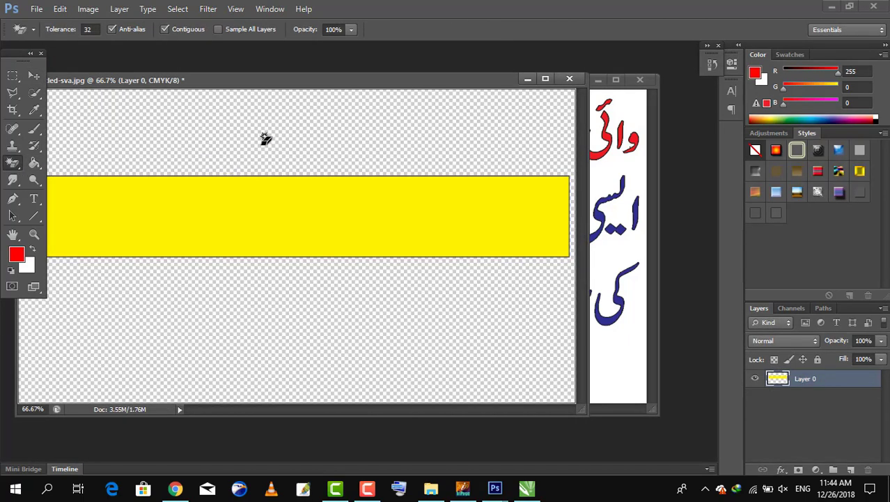
{"action": "left_click_drag", "start_coordinate": [270, 83], "coordinate": [307, 124]}
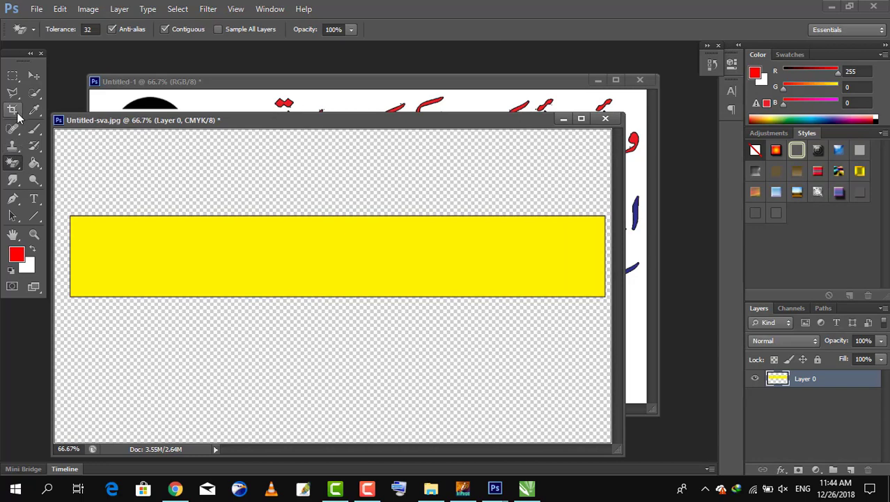
Crop Untitled-sva.jpg to the edges of the yellow rectangle.
{"action": "left_click", "coordinate": [13, 110]}
{"action": "left_click_drag", "start_coordinate": [73, 221], "coordinate": [606, 296]}
{"action": "right_click", "coordinate": [165, 268]}
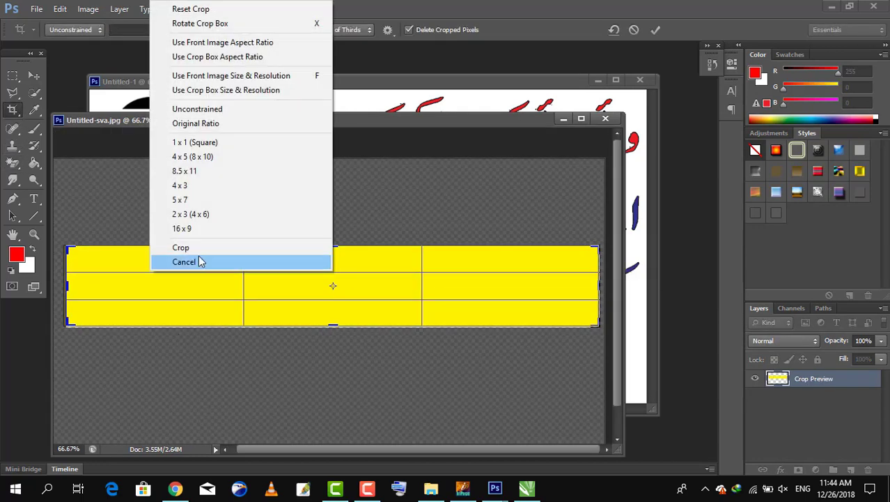
Place the yellow bar in the WiFi design as a new layer and fit it under the third Urdu line.
{"action": "left_click_drag", "start_coordinate": [230, 370], "coordinate": [218, 369]}
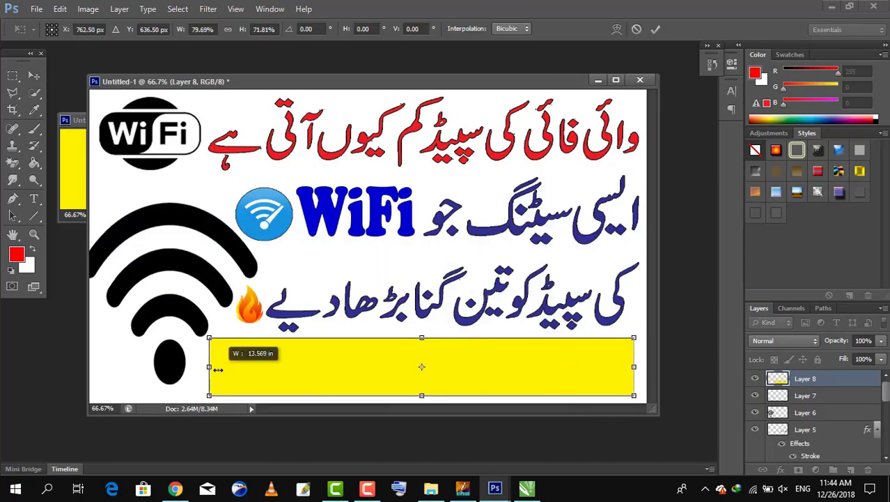
{"action": "left_click_drag", "start_coordinate": [634, 367], "coordinate": [639, 367]}
{"action": "left_click_drag", "start_coordinate": [424, 396], "coordinate": [425, 397]}
{"action": "key", "text": "Return"}
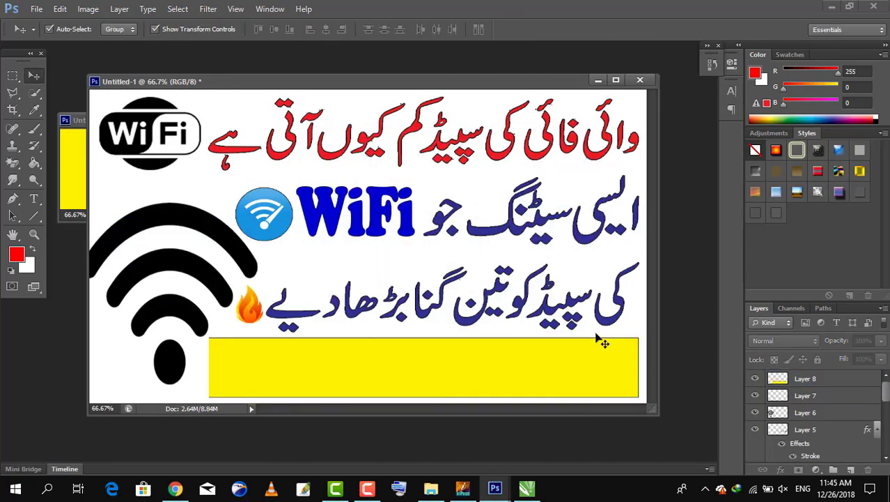
Try to soften the right end of the yellow bar with the Eraser at brush size 104.
{"action": "left_click", "coordinate": [13, 163]}
{"action": "left_click", "coordinate": [67, 159]}
{"action": "right_click", "coordinate": [449, 349]}
{"action": "left_click_drag", "start_coordinate": [634, 338], "coordinate": [647, 357]}
{"action": "key", "text": "ctrl+z"}
Try a lighter Eraser stroke at 36% opacity and 27% flow on the bar's upper-right corner and revert it through the history.
{"action": "left_click", "coordinate": [220, 29]}
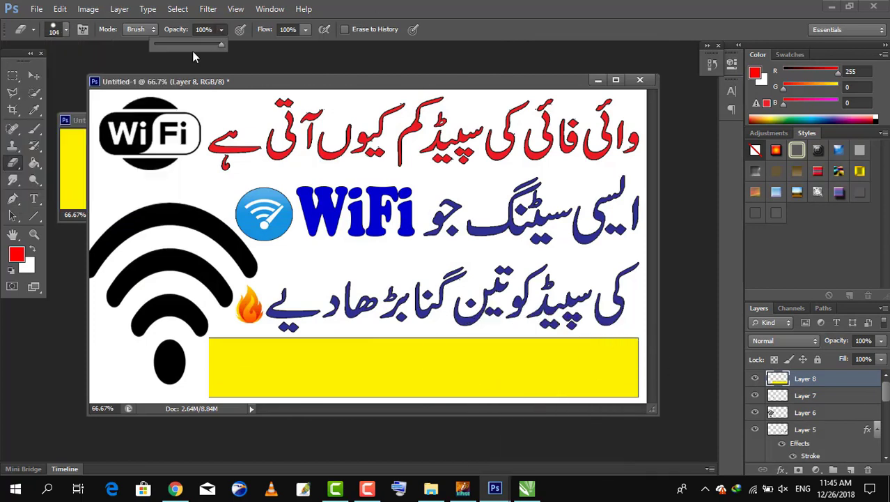
{"action": "left_click_drag", "start_coordinate": [193, 50], "coordinate": [179, 49]}
{"action": "left_click", "coordinate": [305, 29]}
{"action": "mouse_move", "coordinate": [643, 339]}
{"action": "left_mouse_down"}
{"action": "mouse_move", "coordinate": [644, 350]}
{"action": "mouse_move", "coordinate": [613, 335]}
{"action": "left_mouse_up"}
{"action": "left_click", "coordinate": [712, 65]}
{"action": "left_click", "coordinate": [624, 85]}
{"action": "left_click", "coordinate": [712, 65]}
Set the Eraser to size 67, lower its opacity and flow, and fade both ends of the yellow bar.
{"action": "right_click", "coordinate": [554, 334]}
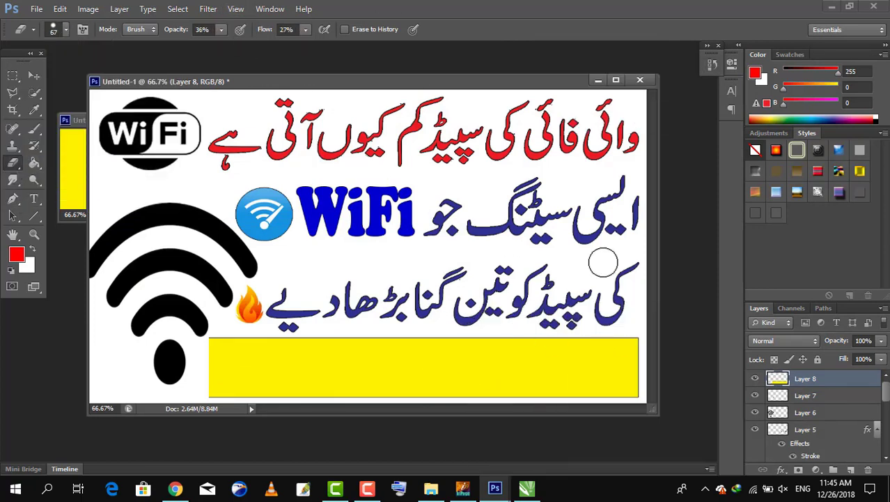
{"action": "left_click", "coordinate": [221, 29]}
{"action": "left_click_drag", "start_coordinate": [221, 49], "coordinate": [207, 49]}
{"action": "left_click", "coordinate": [306, 29]}
{"action": "left_click_drag", "start_coordinate": [305, 49], "coordinate": [300, 47]}
{"action": "left_click_drag", "start_coordinate": [644, 374], "coordinate": [644, 369]}
{"action": "mouse_move", "coordinate": [215, 344]}
{"action": "left_mouse_down"}
{"action": "mouse_move", "coordinate": [198, 392]}
{"action": "mouse_move", "coordinate": [201, 368]}
{"action": "left_mouse_up"}
Transform the faded yellow bar to stretch it slightly wider.
{"action": "left_click", "coordinate": [34, 76]}
{"action": "key", "text": "ctrl+t"}
{"action": "left_click_drag", "start_coordinate": [638, 367], "coordinate": [646, 368]}
{"action": "key", "text": "Return"}
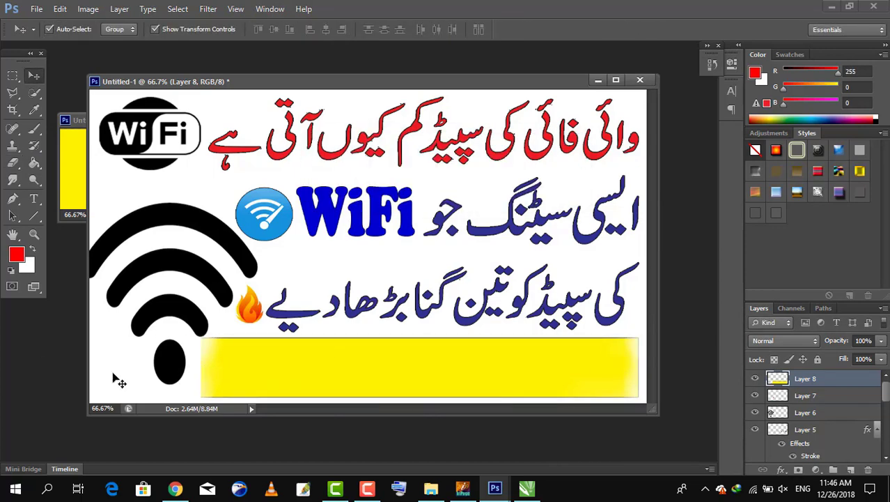
Enlarge the black WiFi icon, shift it toward the canvas's left edge, and give it the stroke style.
{"action": "left_click", "coordinate": [169, 362]}
{"action": "key", "text": "ctrl+t"}
{"action": "left_click_drag", "start_coordinate": [257, 293], "coordinate": [278, 293]}
{"action": "left_click_drag", "start_coordinate": [211, 294], "coordinate": [195, 297]}
{"action": "left_click_drag", "start_coordinate": [262, 298], "coordinate": [273, 298]}
{"action": "left_click_drag", "start_coordinate": [213, 286], "coordinate": [202, 292]}
{"action": "left_click_drag", "start_coordinate": [159, 211], "coordinate": [159, 200]}
{"action": "key", "text": "Return"}
{"action": "left_click", "coordinate": [683, 364]}
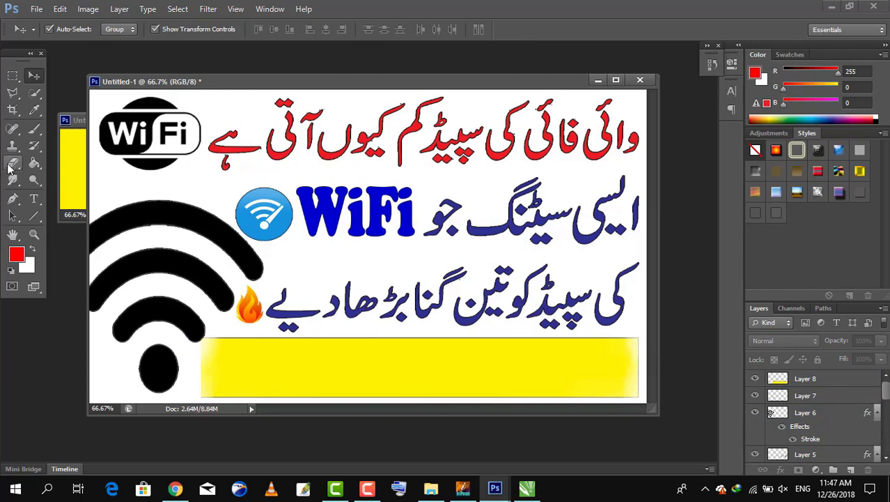
Add the text "How to Increase WiFi Speed" in a text box over the yellow bar and shrink the box to about 10.3 × 0.6 in.
{"action": "left_click", "coordinate": [33, 200]}
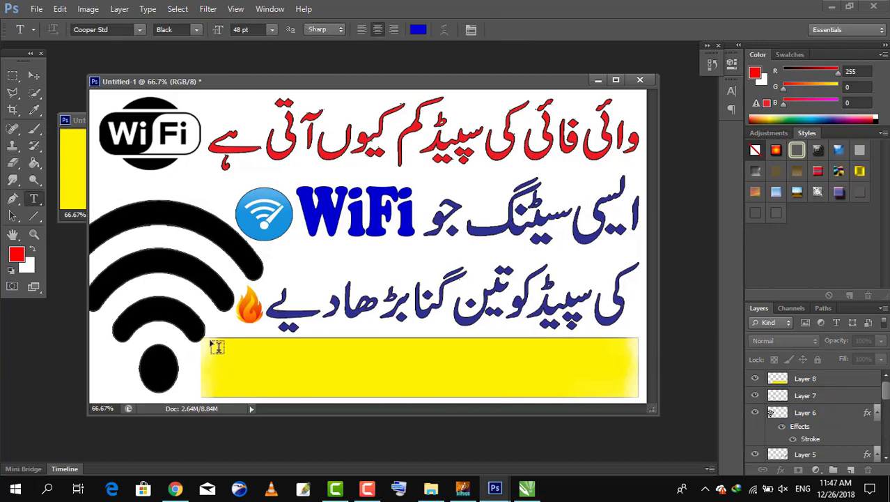
{"action": "left_click_drag", "start_coordinate": [209, 338], "coordinate": [632, 393]}
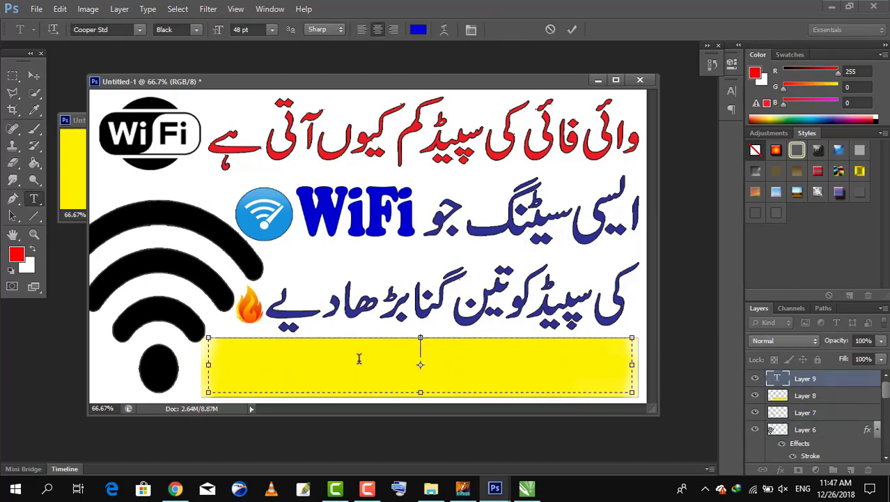
{"action": "type", "text": "How to Increa"}
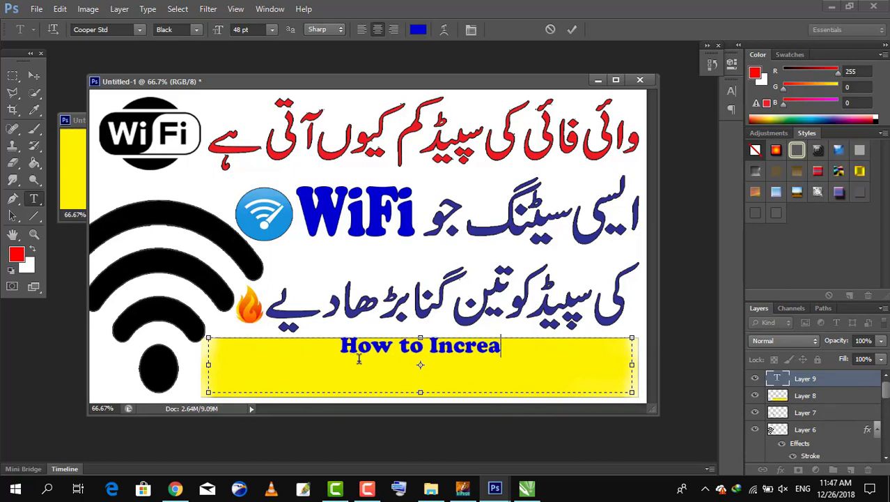
{"action": "type", "text": "se WiFi Speed"}
{"action": "left_click_drag", "start_coordinate": [632, 392], "coordinate": [530, 354]}
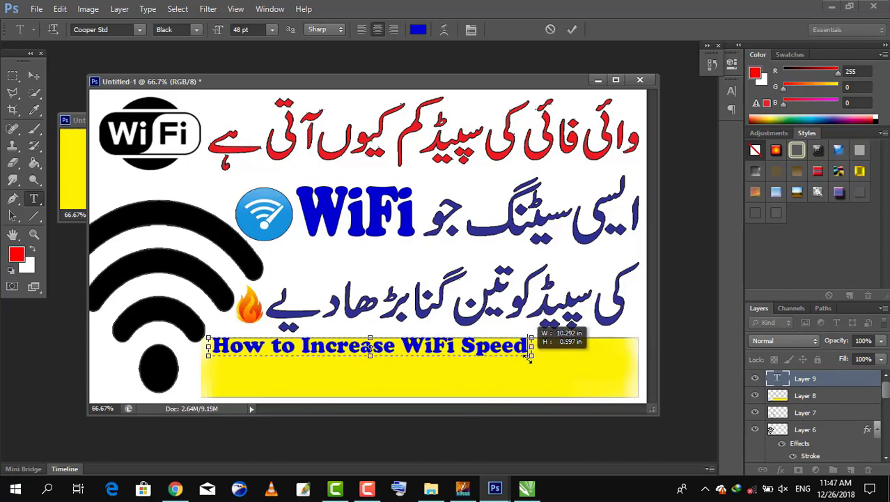
Move and stretch the "How to Increase WiFi Speed" text until it fills the width and most of the height of the yellow bar.
{"action": "left_click", "coordinate": [33, 75]}
{"action": "left_click_drag", "start_coordinate": [397, 347], "coordinate": [433, 367]}
{"action": "left_click_drag", "start_coordinate": [568, 377], "coordinate": [634, 395]}
{"action": "left_click_drag", "start_coordinate": [482, 375], "coordinate": [471, 359]}
{"action": "left_click_drag", "start_coordinate": [235, 379], "coordinate": [210, 392]}
{"action": "left_click_drag", "start_coordinate": [471, 357], "coordinate": [475, 357]}
{"action": "left_click_drag", "start_coordinate": [626, 368], "coordinate": [639, 367]}
{"action": "left_click_drag", "start_coordinate": [209, 368], "coordinate": [201, 368]}
Change the color of the whole "How to Increase WiFi Speed" line to black.
{"action": "left_click", "coordinate": [33, 199]}
{"action": "left_click", "coordinate": [383, 196]}
{"action": "triple_click", "coordinate": [435, 364]}
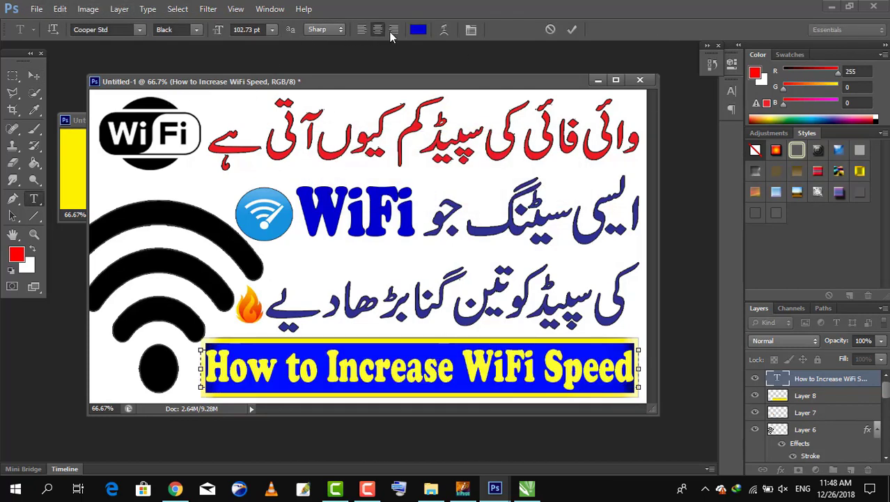
{"action": "left_click", "coordinate": [418, 29]}
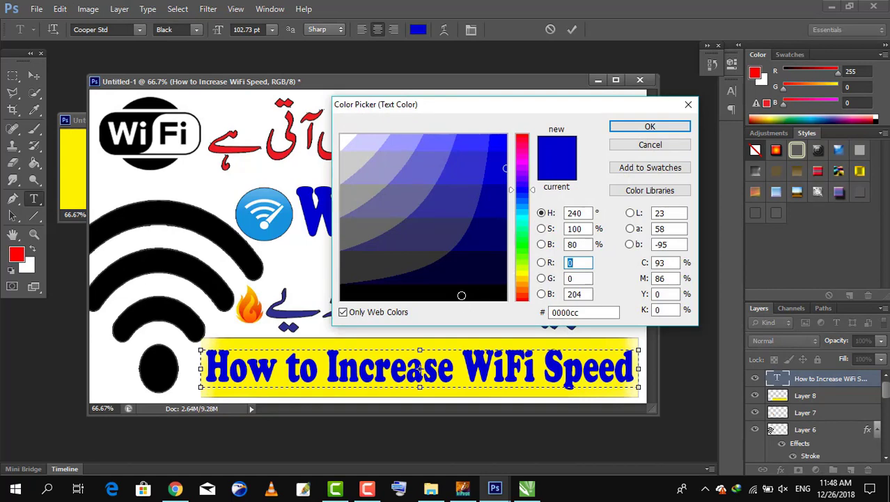
{"action": "left_click", "coordinate": [462, 295]}
{"action": "left_click", "coordinate": [649, 127]}
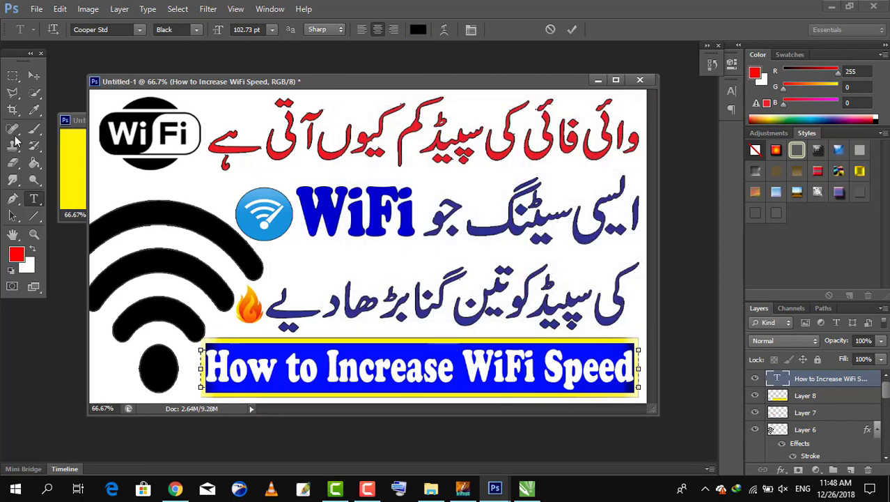
{"action": "left_click", "coordinate": [34, 74]}
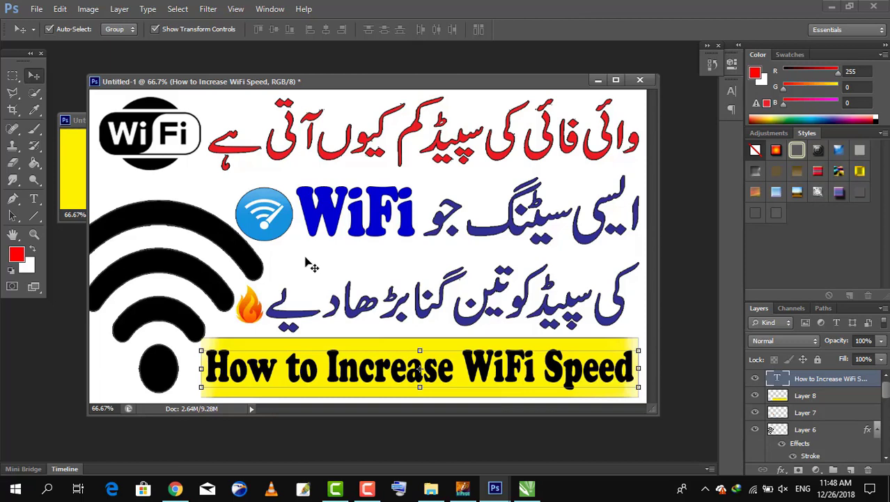
Save the design to the Desktop as a JPEG named WiFi Speed01, accepting the offered JPEG options.
{"action": "left_click", "coordinate": [31, 9]}
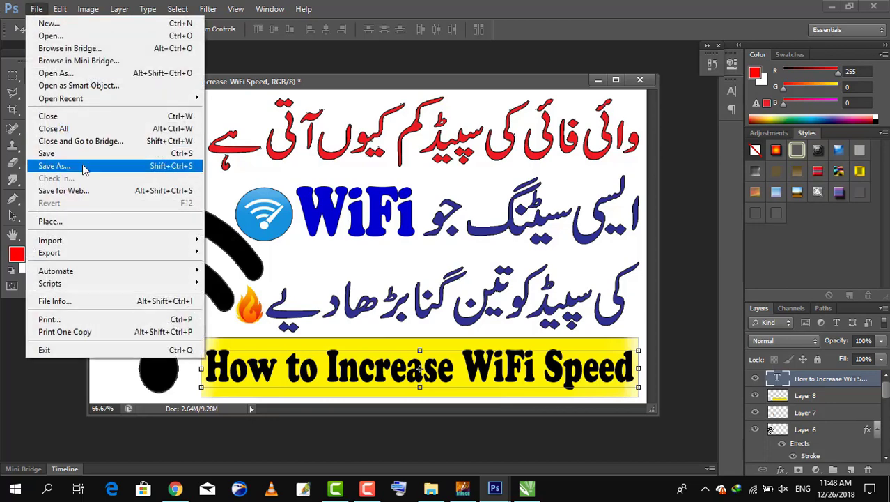
{"action": "left_click", "coordinate": [85, 166]}
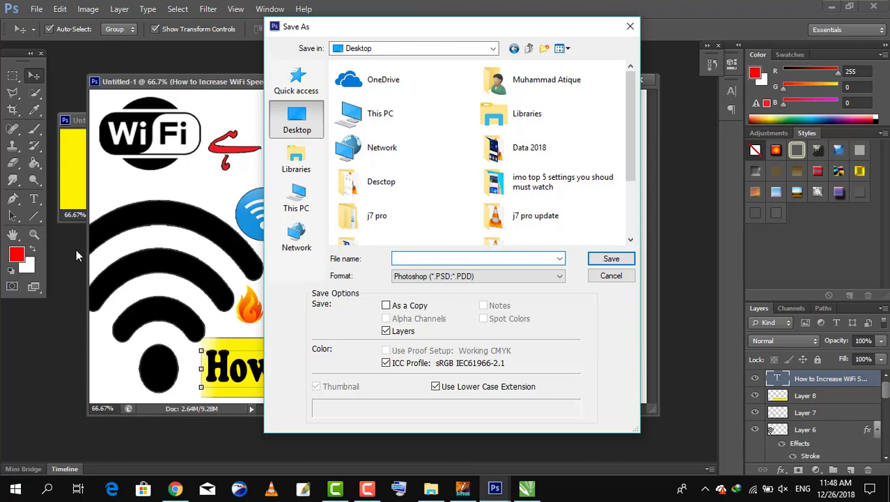
{"action": "type", "text": "WiFi"}
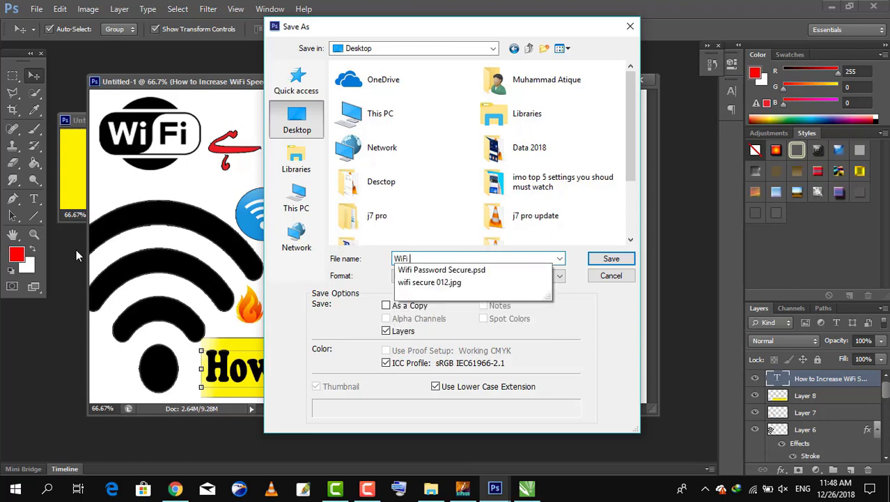
{"action": "type", "text": " Speed01"}
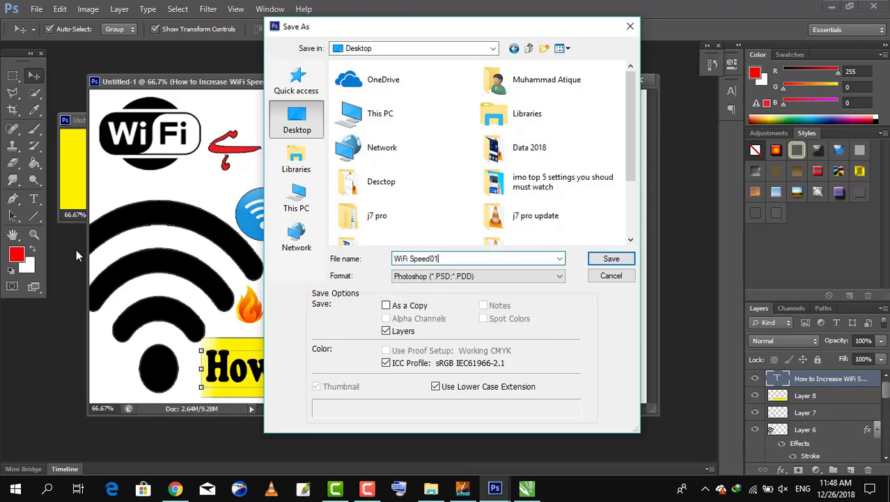
{"action": "left_click", "coordinate": [560, 277]}
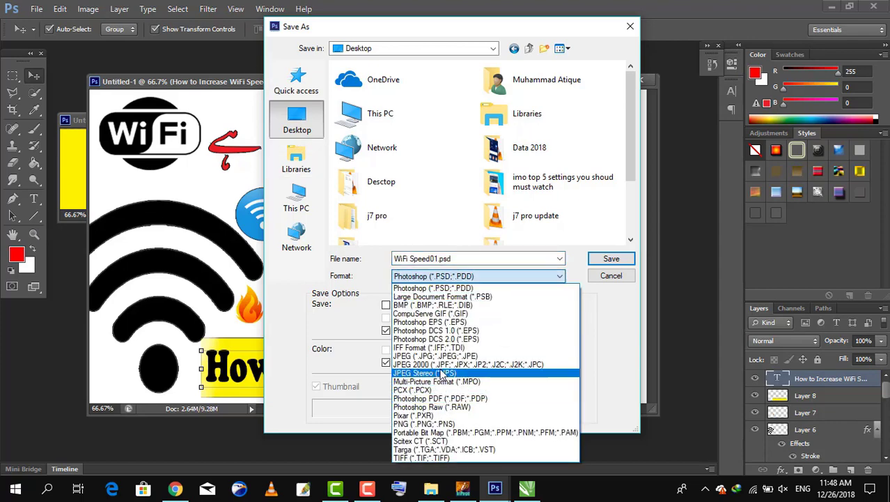
{"action": "left_click", "coordinate": [444, 360]}
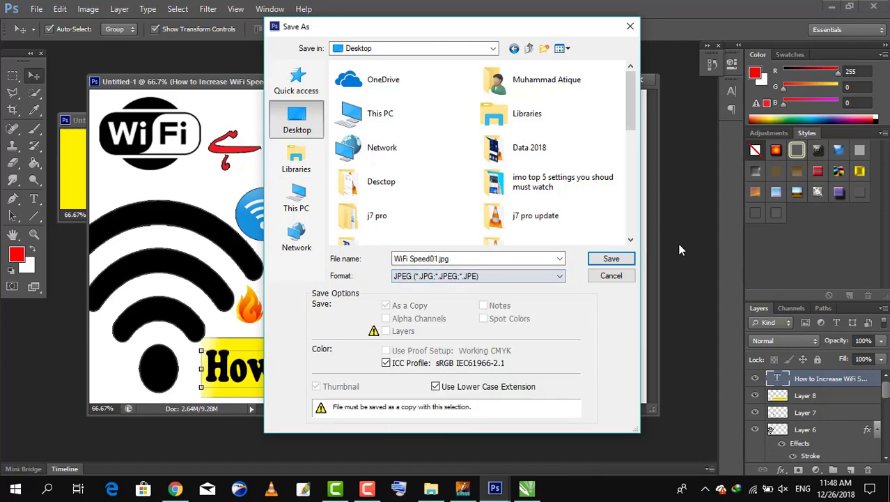
{"action": "left_click", "coordinate": [611, 258]}
{"action": "left_click", "coordinate": [523, 120]}
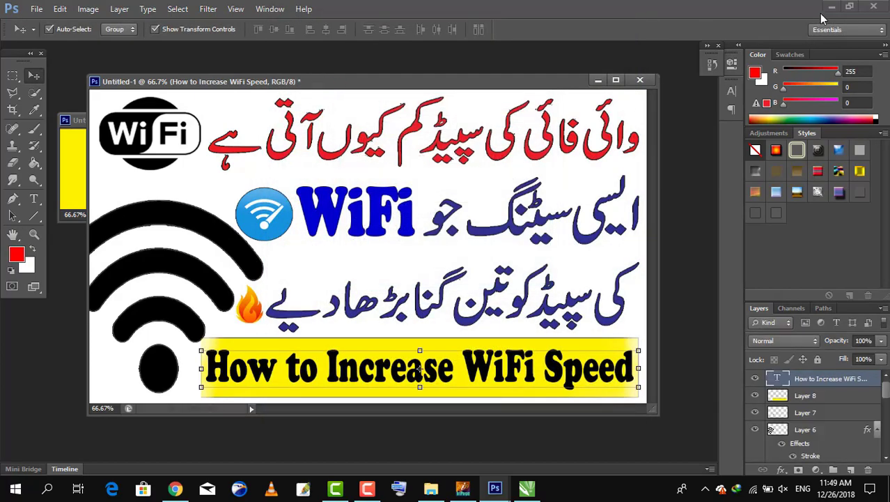
Minimize Photoshop and open the exported JPEG from the desktop in the image viewer.
{"action": "left_click", "coordinate": [831, 7]}
{"action": "double_click", "coordinate": [513, 22]}
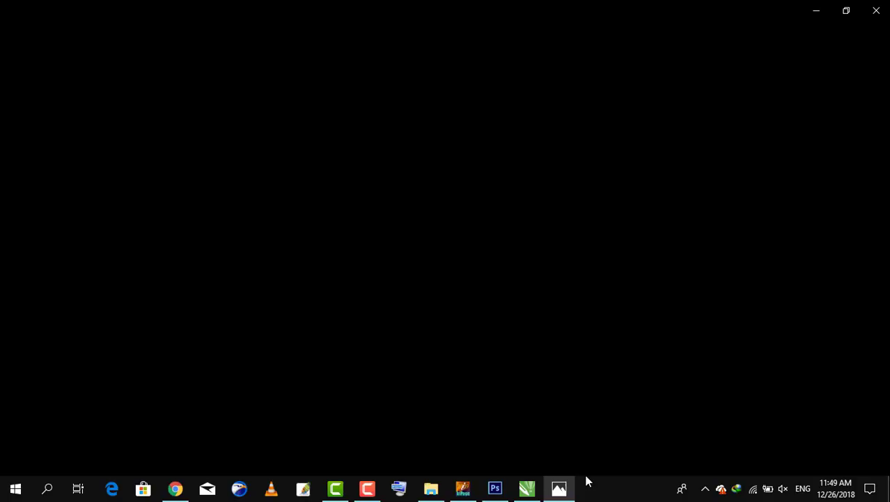